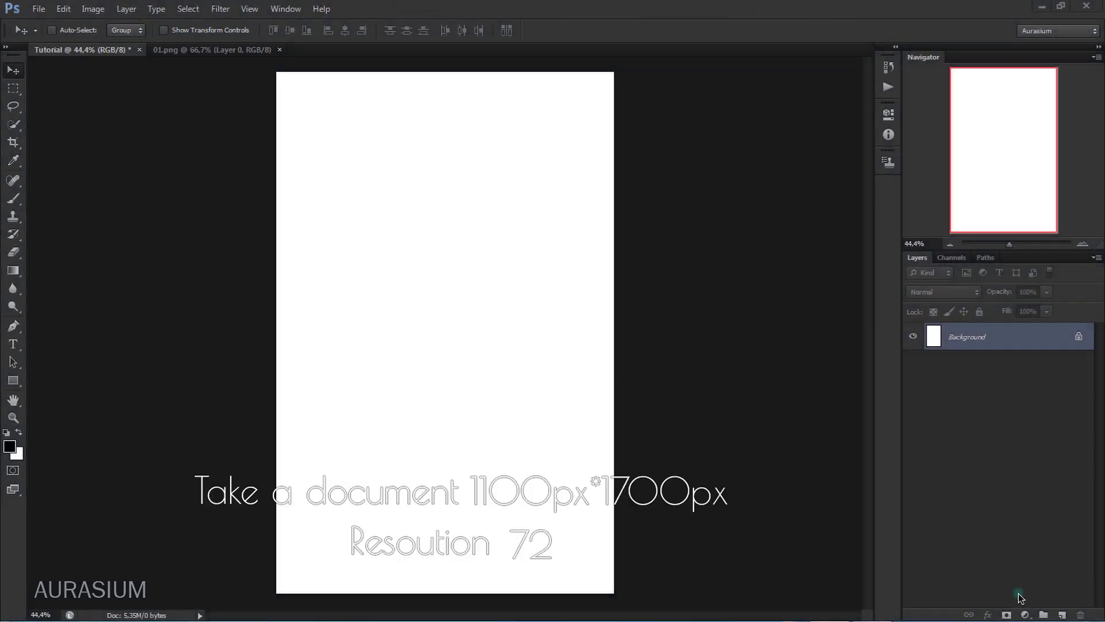
Add a Solid Color fill layer in dark navy 0f1217 above the Background.
{"action": "left_click", "coordinate": [1027, 615]}
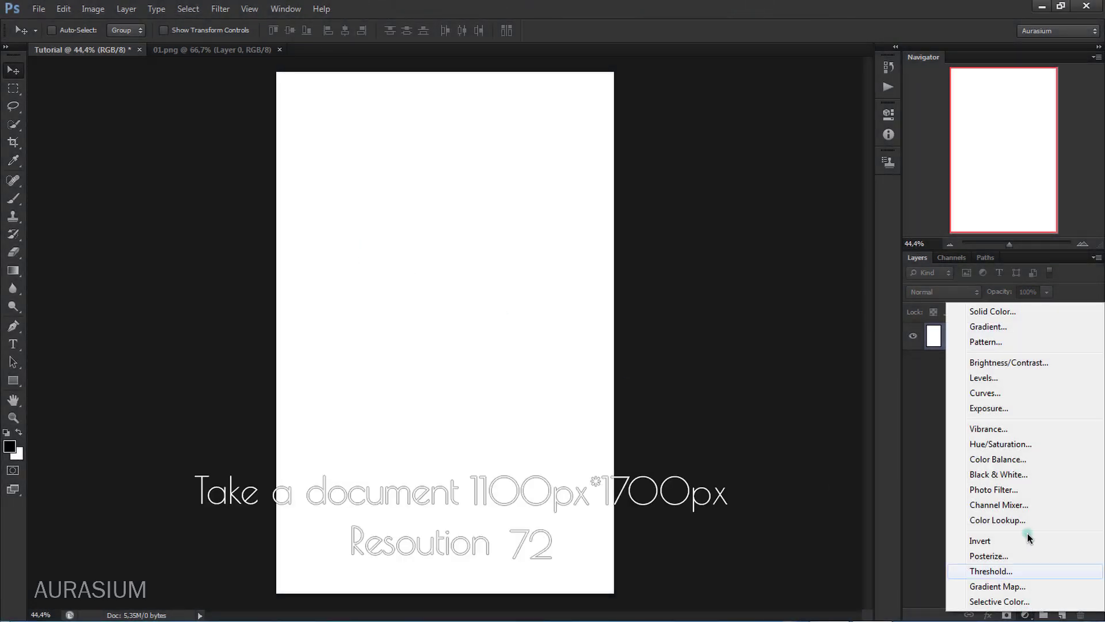
{"action": "left_click", "coordinate": [992, 311]}
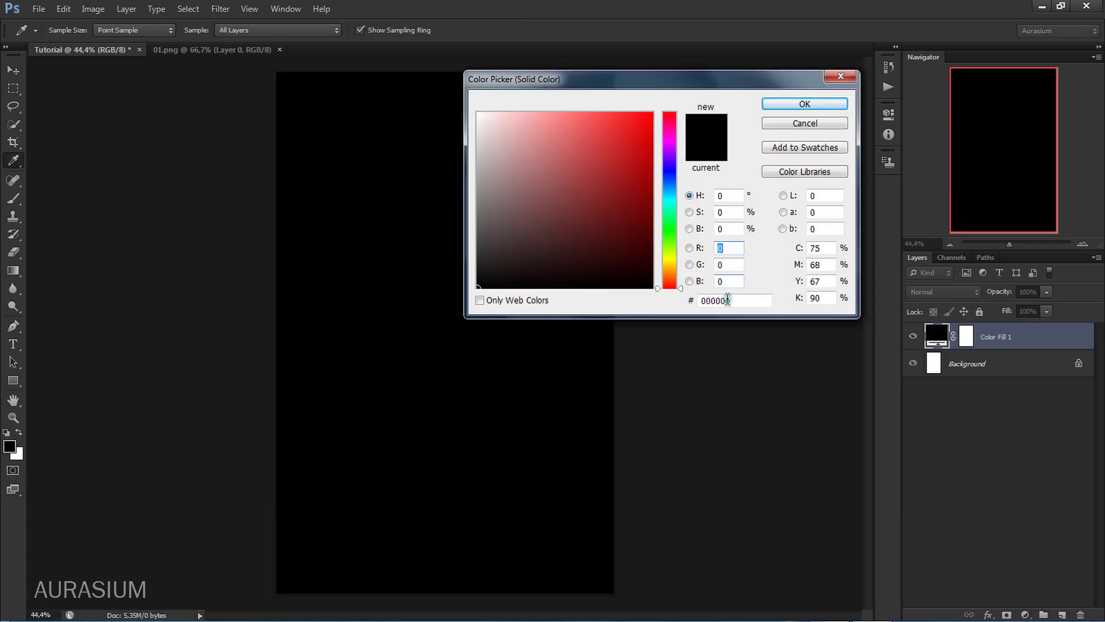
{"action": "left_click", "coordinate": [737, 303]}
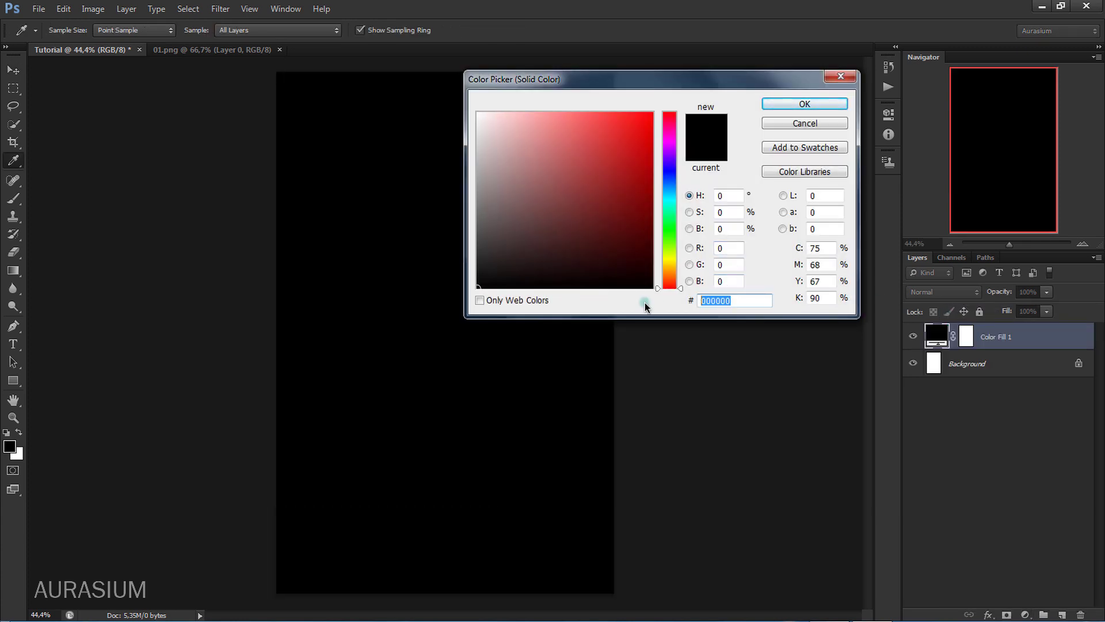
{"action": "type", "text": "0f"}
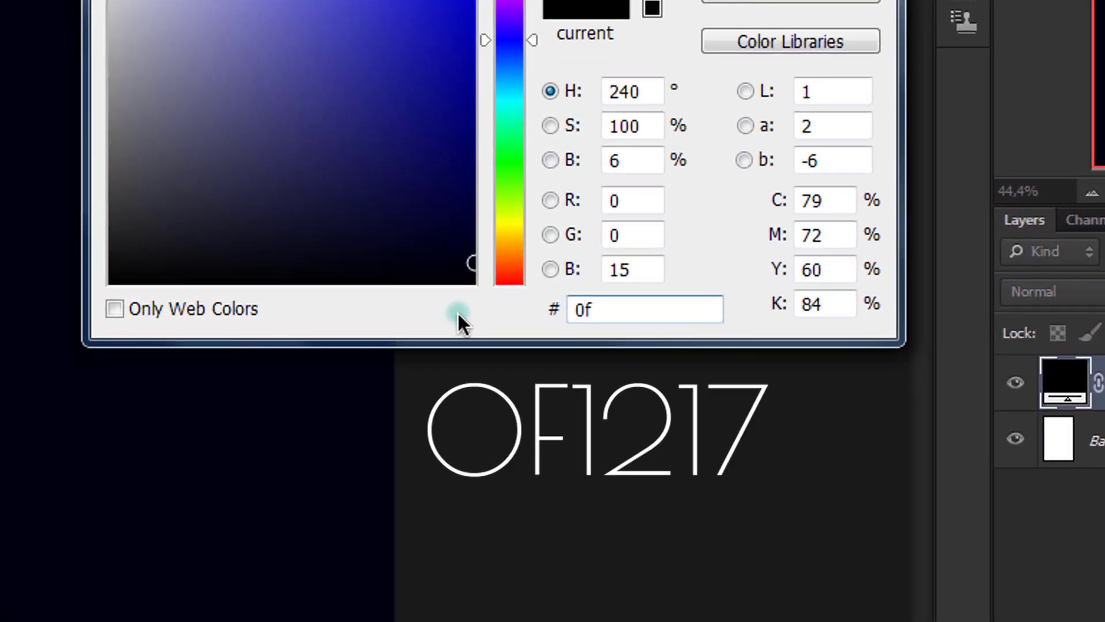
{"action": "type", "text": "12"}
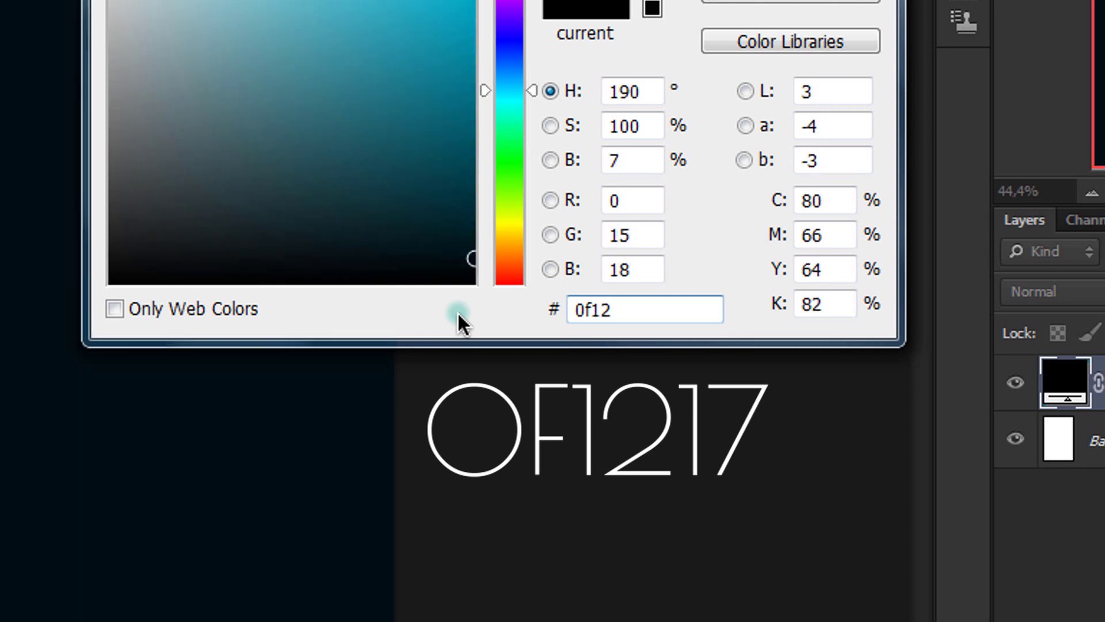
{"action": "type", "text": "17"}
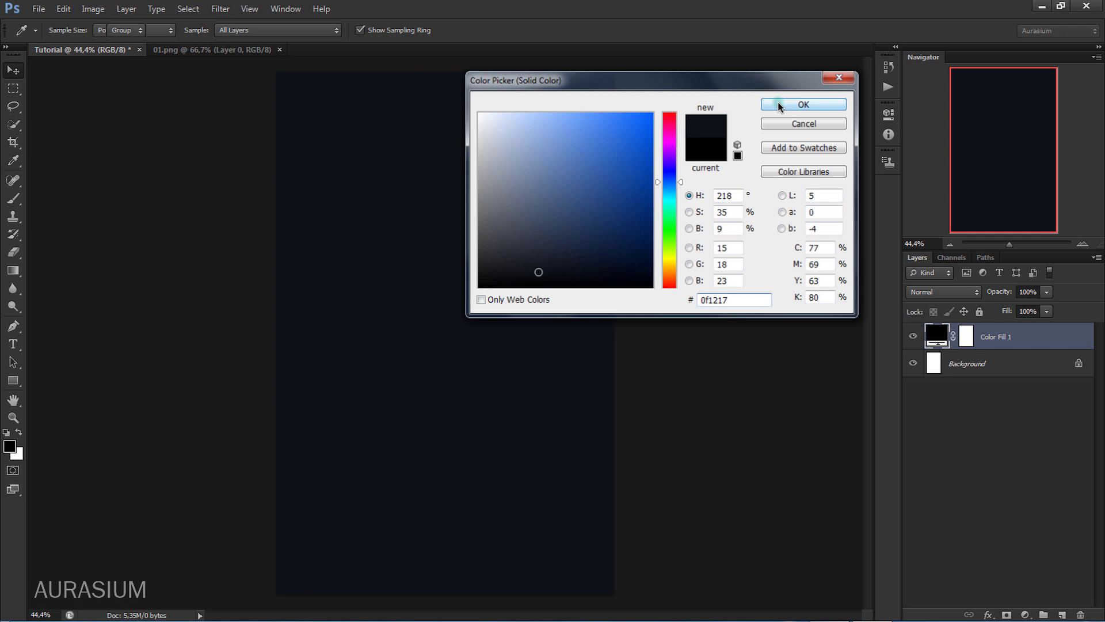
{"action": "left_click", "coordinate": [778, 105]}
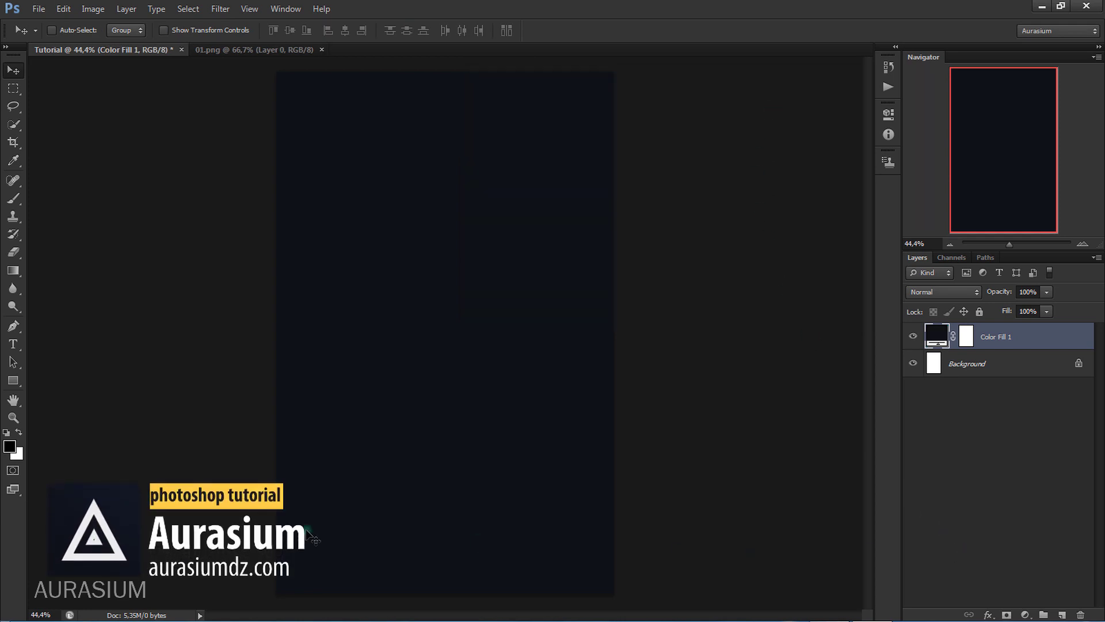
Set the foreground colour to grey 5c5960.
{"action": "left_click", "coordinate": [9, 447]}
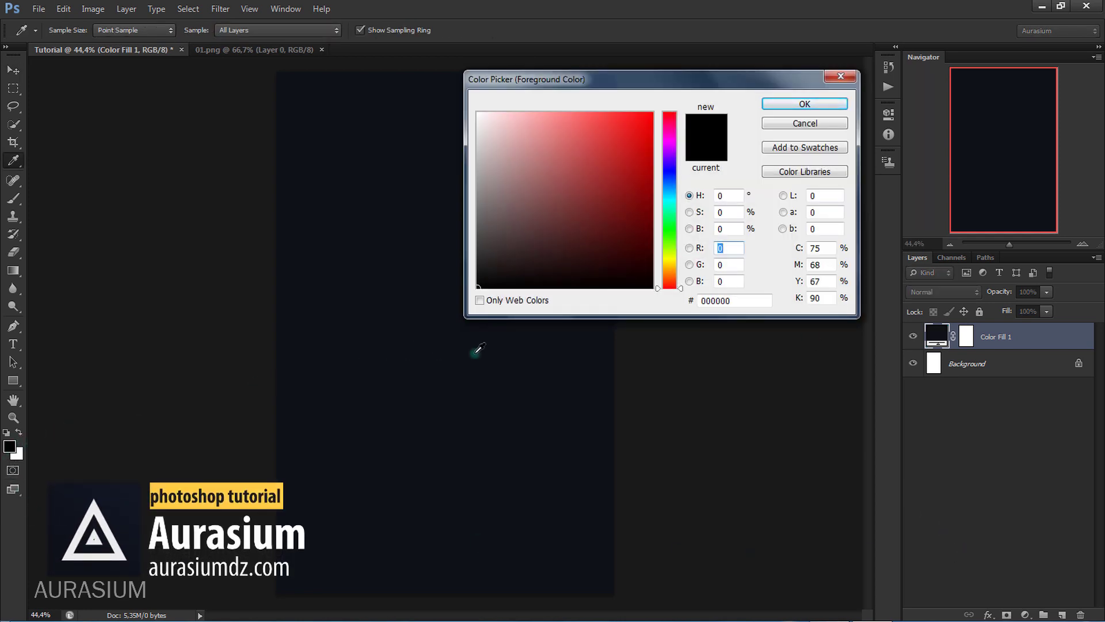
{"action": "left_click", "coordinate": [745, 301]}
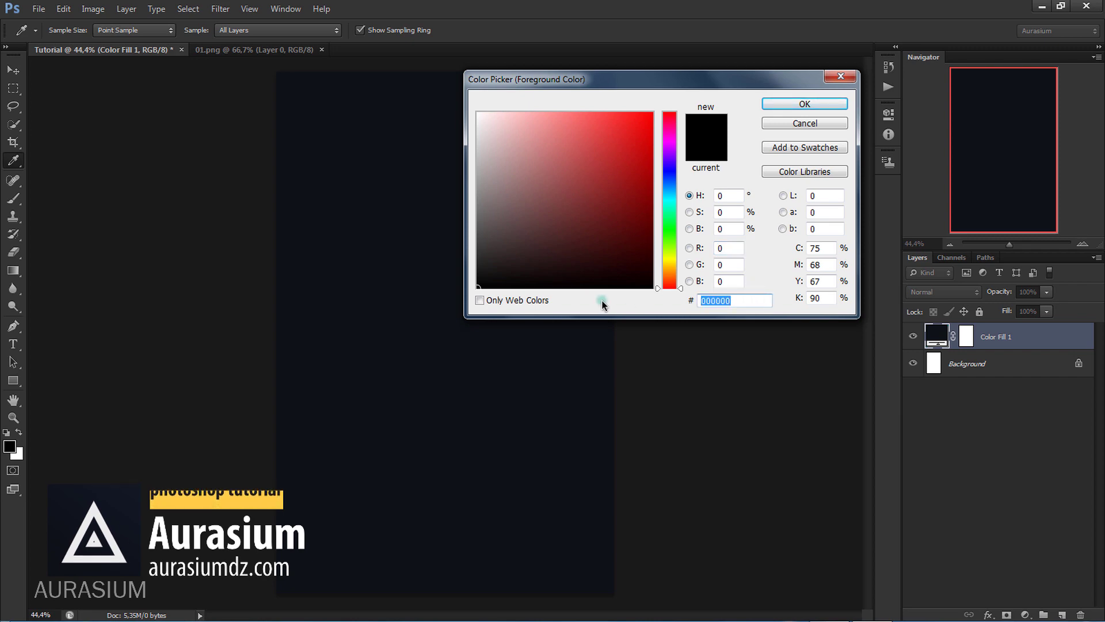
{"action": "type", "text": "5c"}
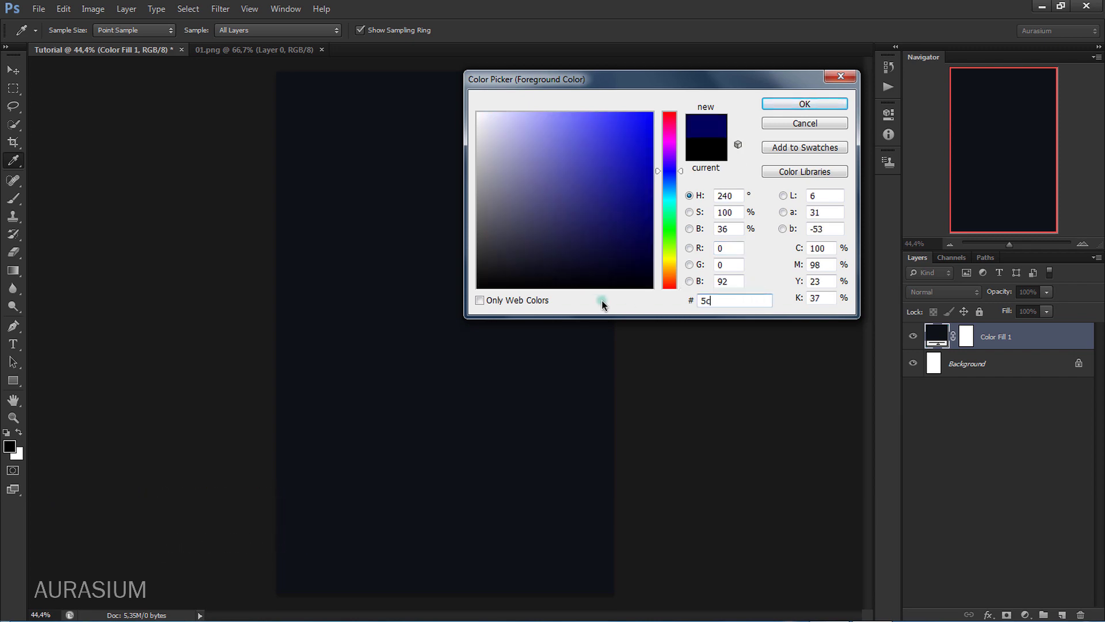
{"action": "type", "text": "59"}
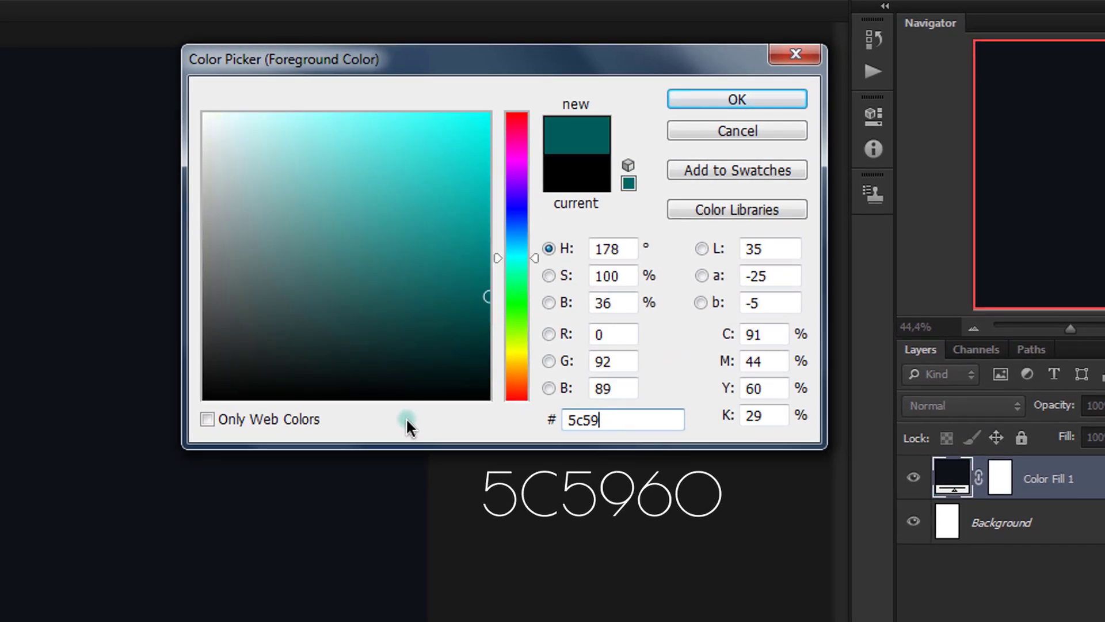
{"action": "type", "text": "60"}
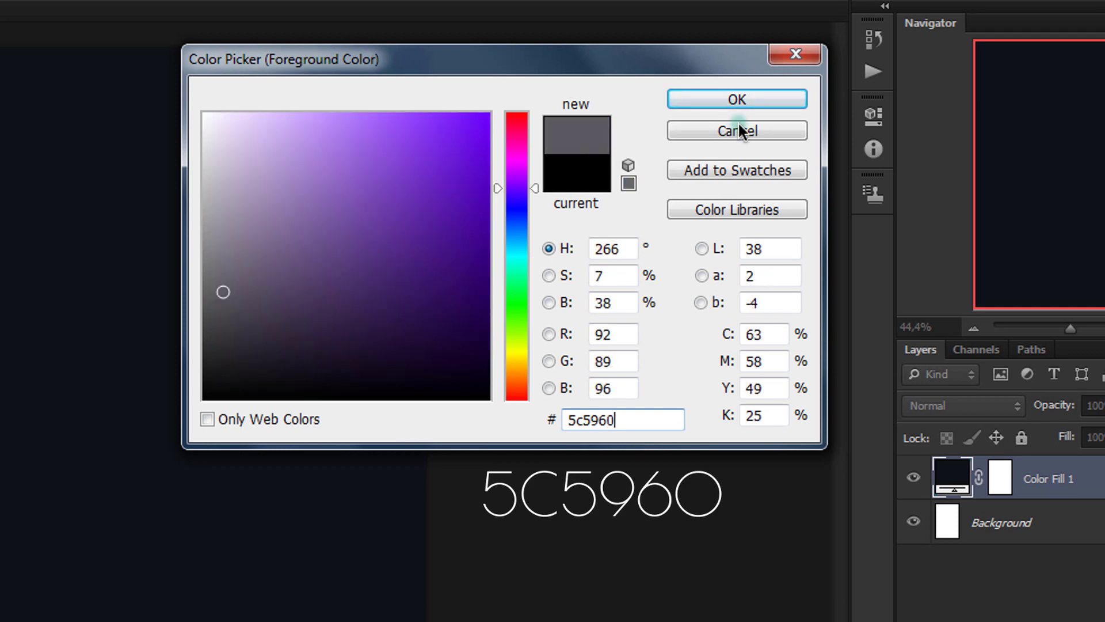
{"action": "left_click", "coordinate": [739, 100]}
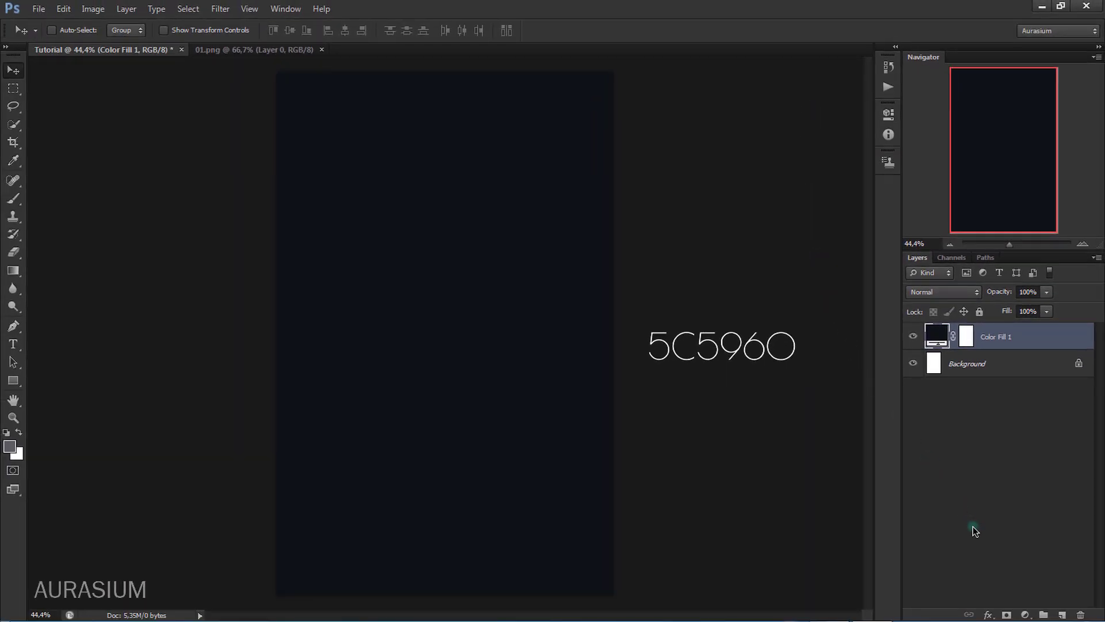
Add a radial Gradient Fill centred upper-left, enlarged, at 29% layer opacity.
{"action": "left_click", "coordinate": [1025, 615]}
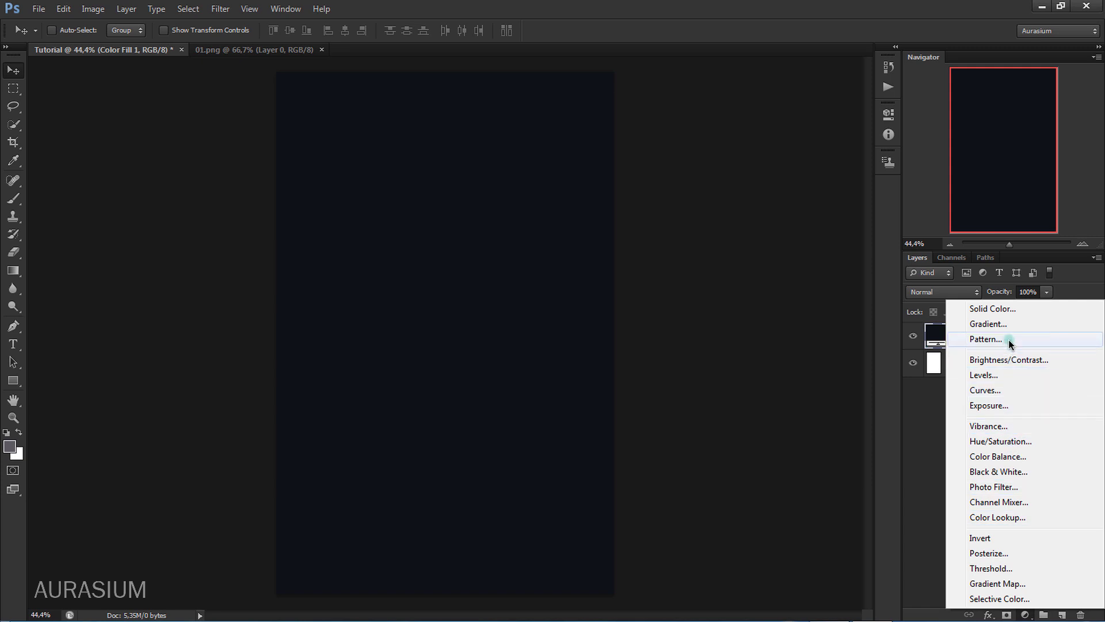
{"action": "left_click", "coordinate": [990, 323]}
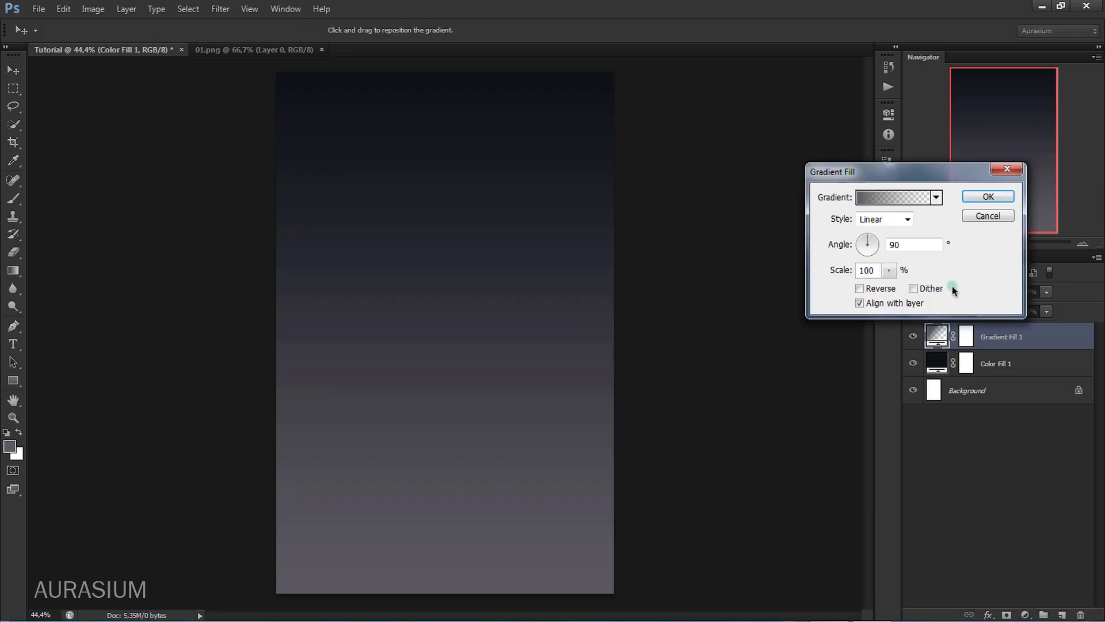
{"action": "left_click", "coordinate": [906, 220]}
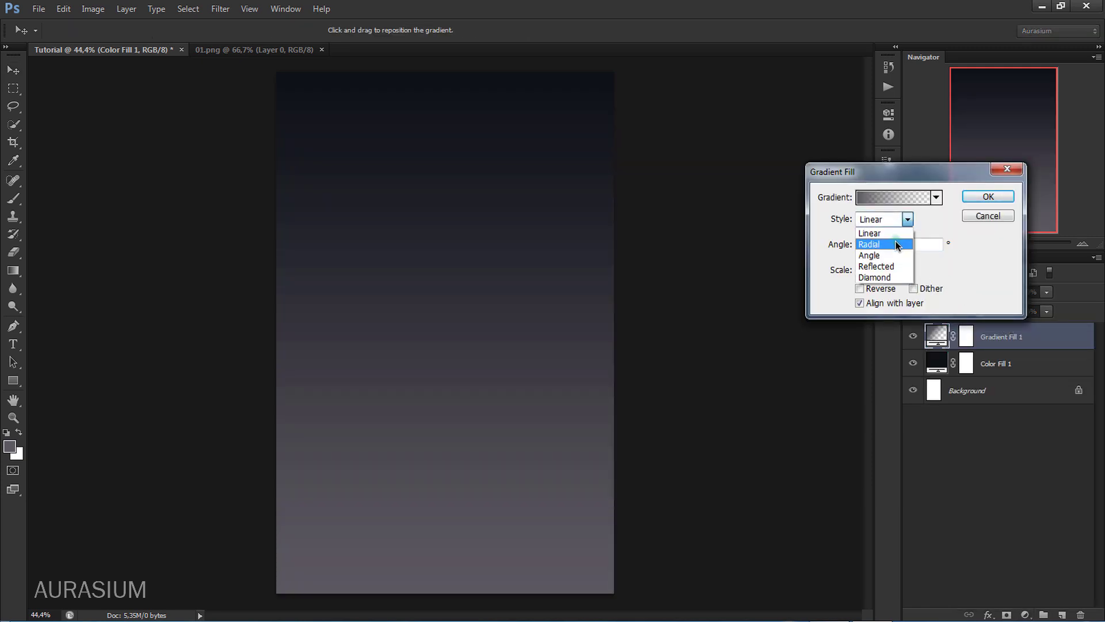
{"action": "left_click", "coordinate": [898, 244]}
{"action": "left_click_drag", "start_coordinate": [454, 320], "coordinate": [352, 145]}
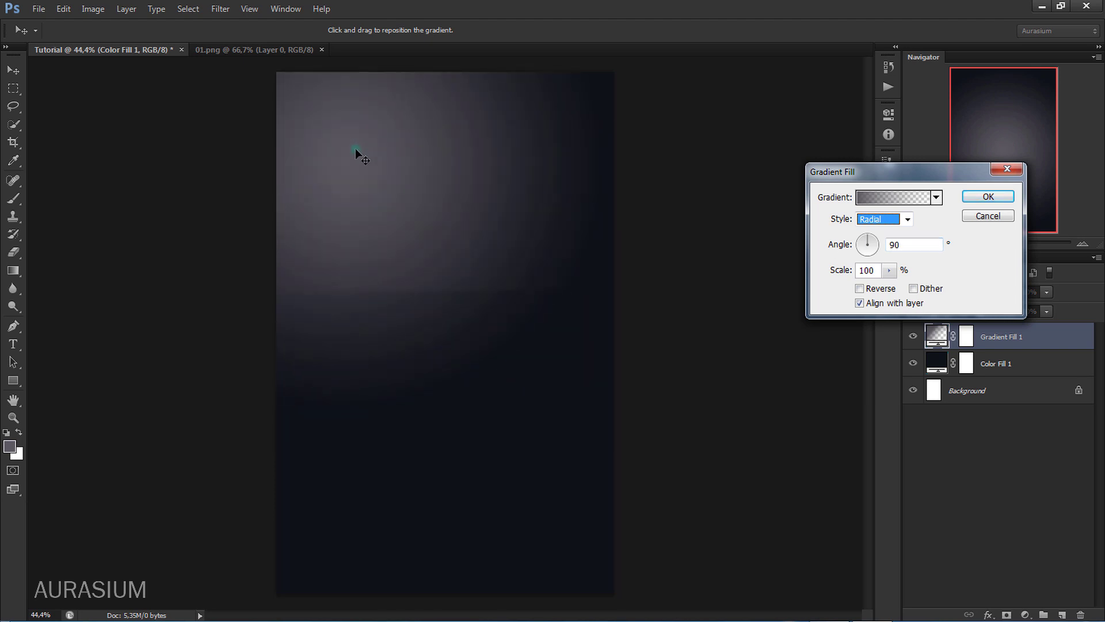
{"action": "left_click", "coordinate": [890, 270]}
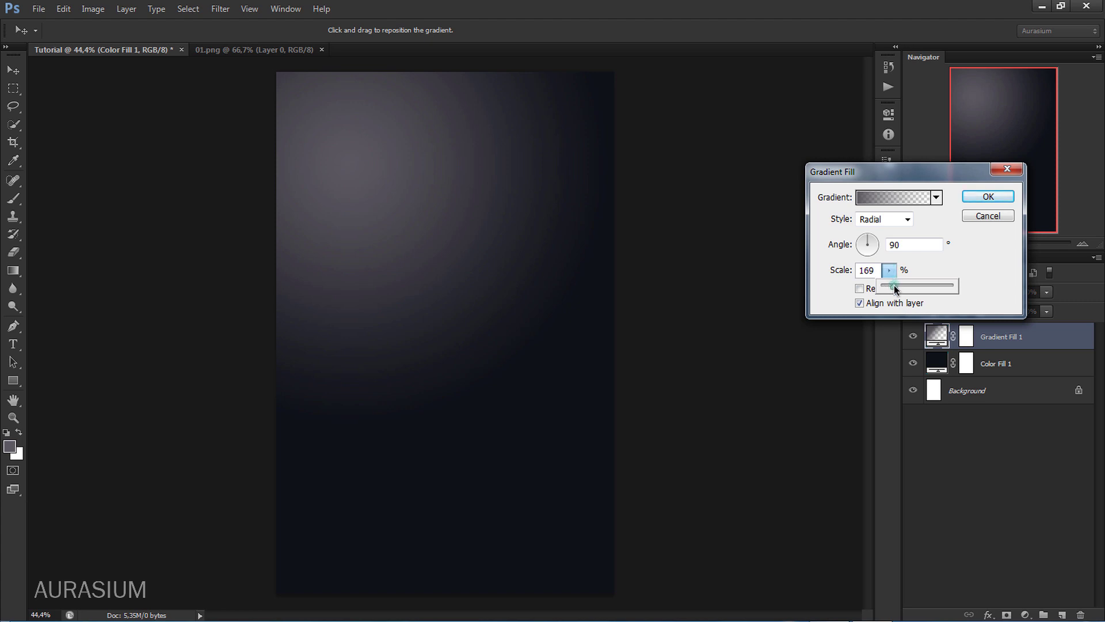
{"action": "left_click", "coordinate": [991, 196]}
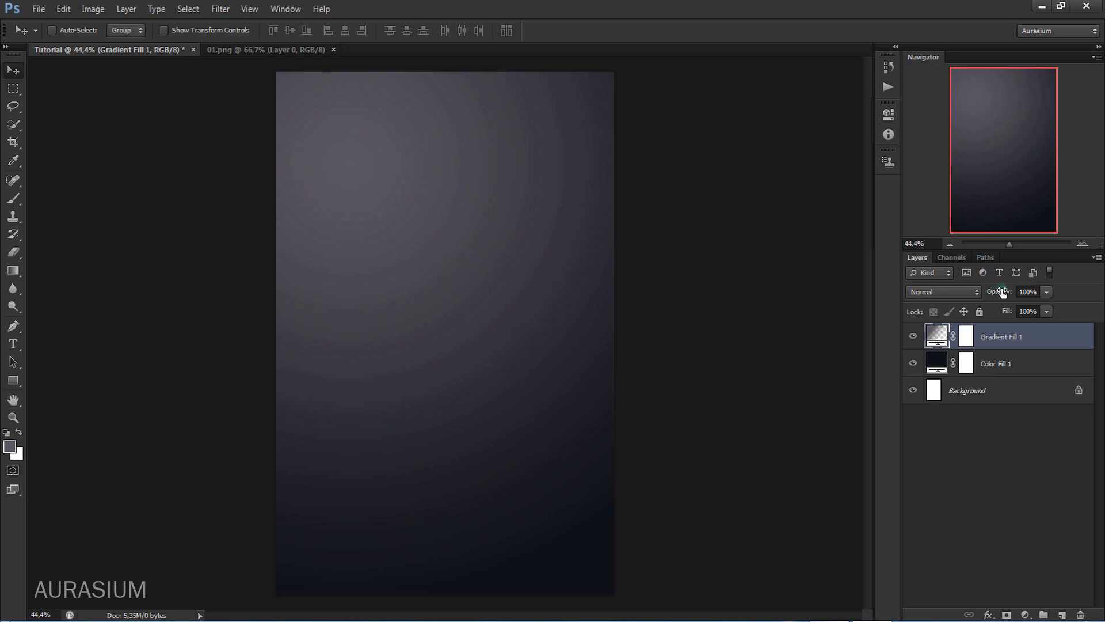
{"action": "left_click_drag", "start_coordinate": [1002, 292], "coordinate": [953, 295]}
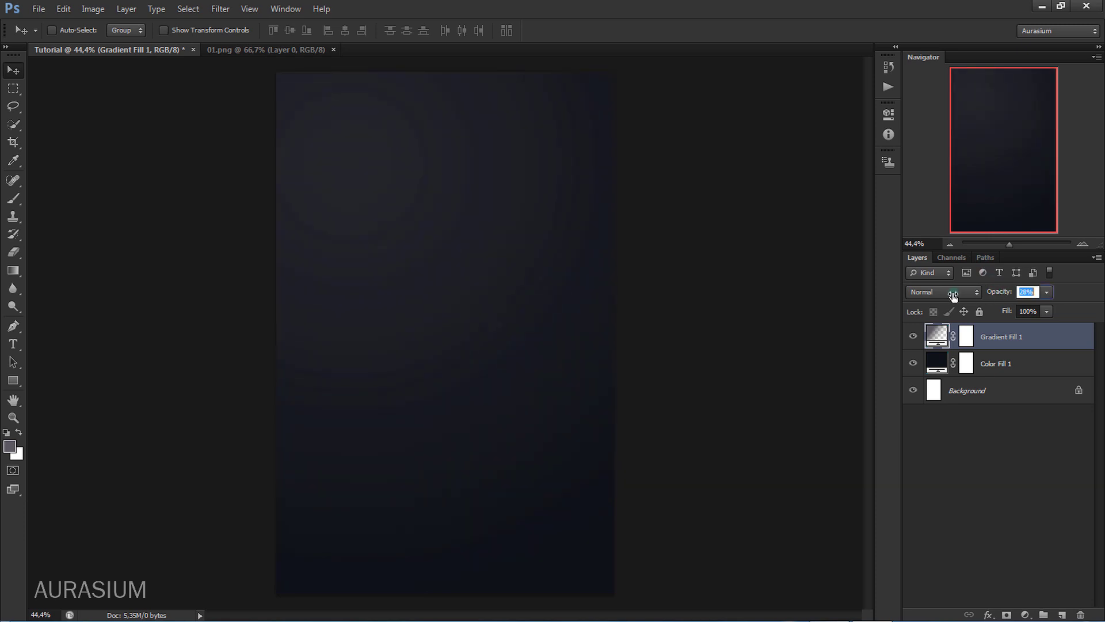
{"action": "left_click_drag", "start_coordinate": [954, 295], "coordinate": [955, 297]}
Drag the suit from 01.png into the Tutorial document as a new layer.
{"action": "left_click", "coordinate": [317, 50]}
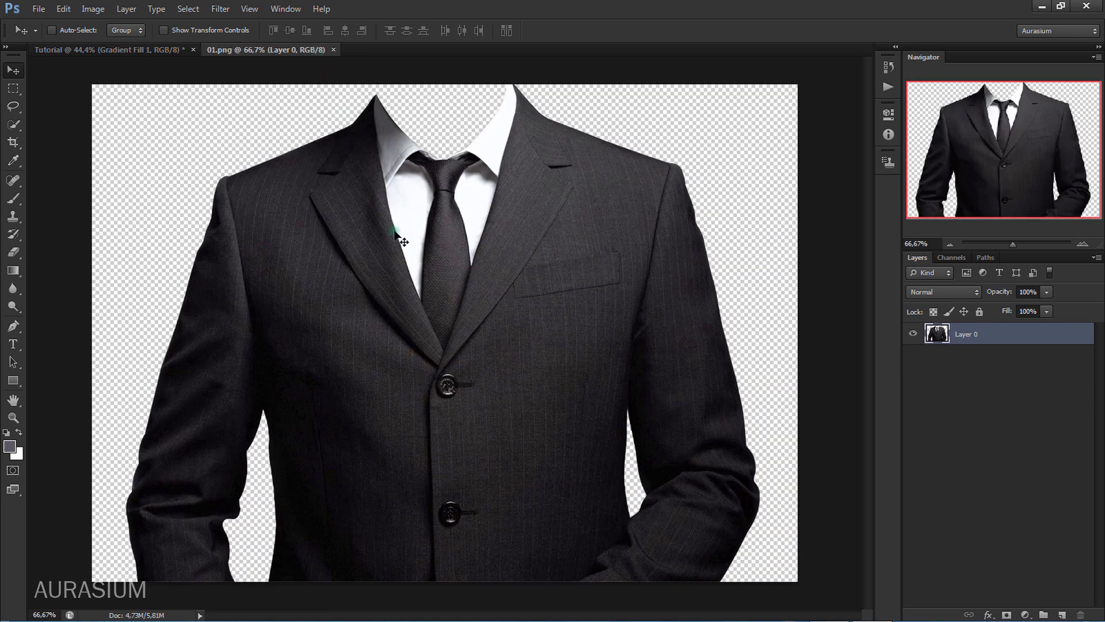
{"action": "mouse_move", "coordinate": [345, 253]}
{"action": "left_mouse_down"}
{"action": "mouse_move", "coordinate": [151, 53]}
{"action": "mouse_move", "coordinate": [304, 263]}
{"action": "left_mouse_up"}
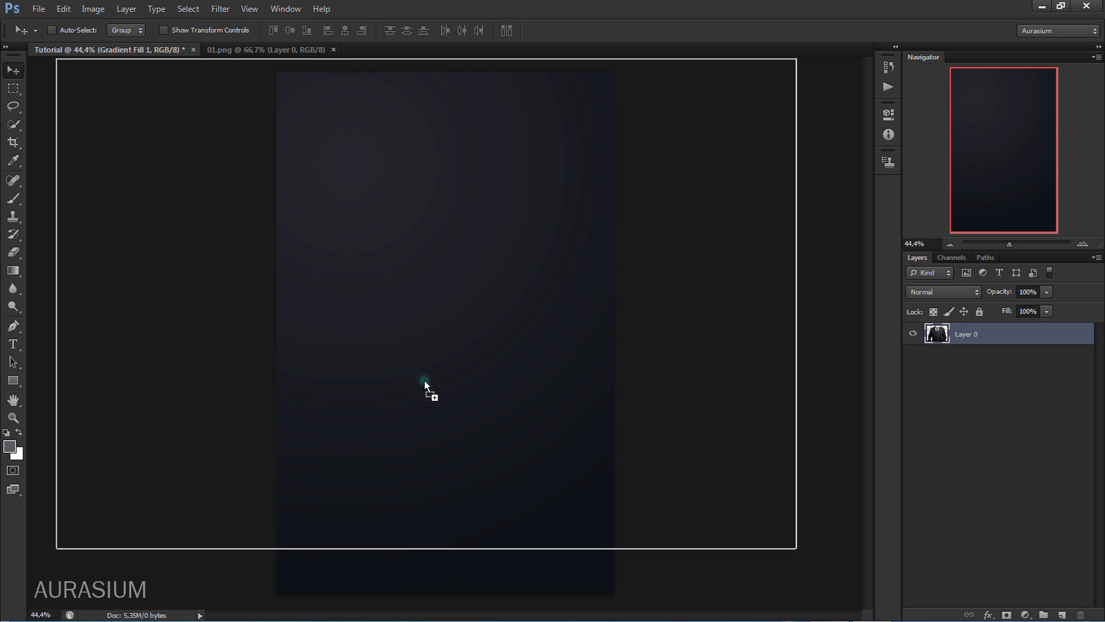
{"action": "left_click_drag", "start_coordinate": [425, 381], "coordinate": [450, 396]}
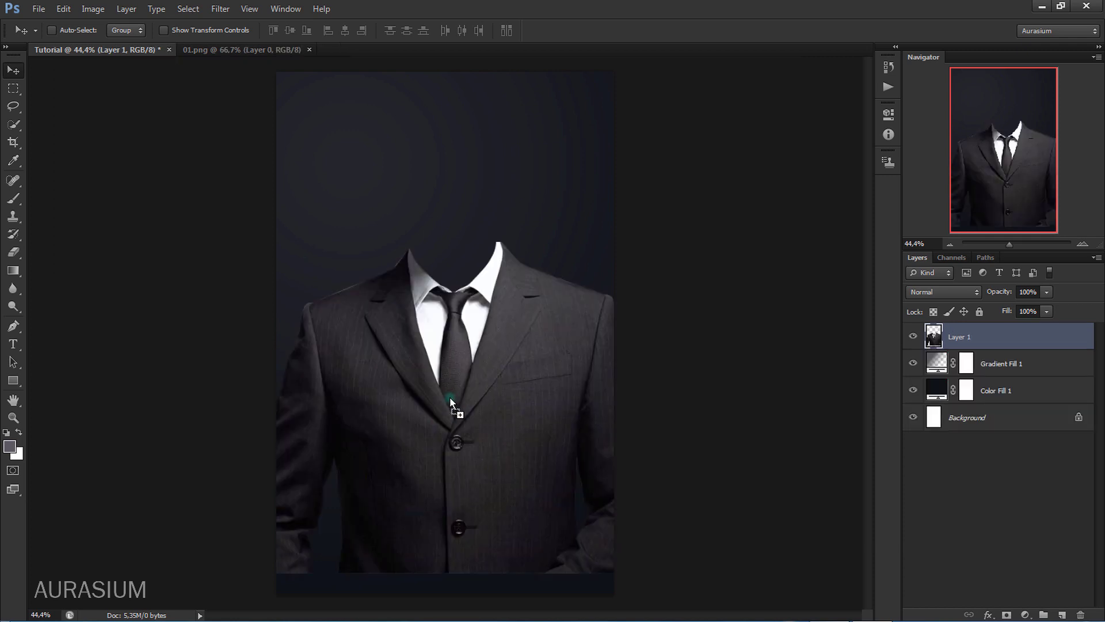
Free Transform the suit smaller and place it at the bottom centre.
{"action": "key", "text": "ctrl+t"}
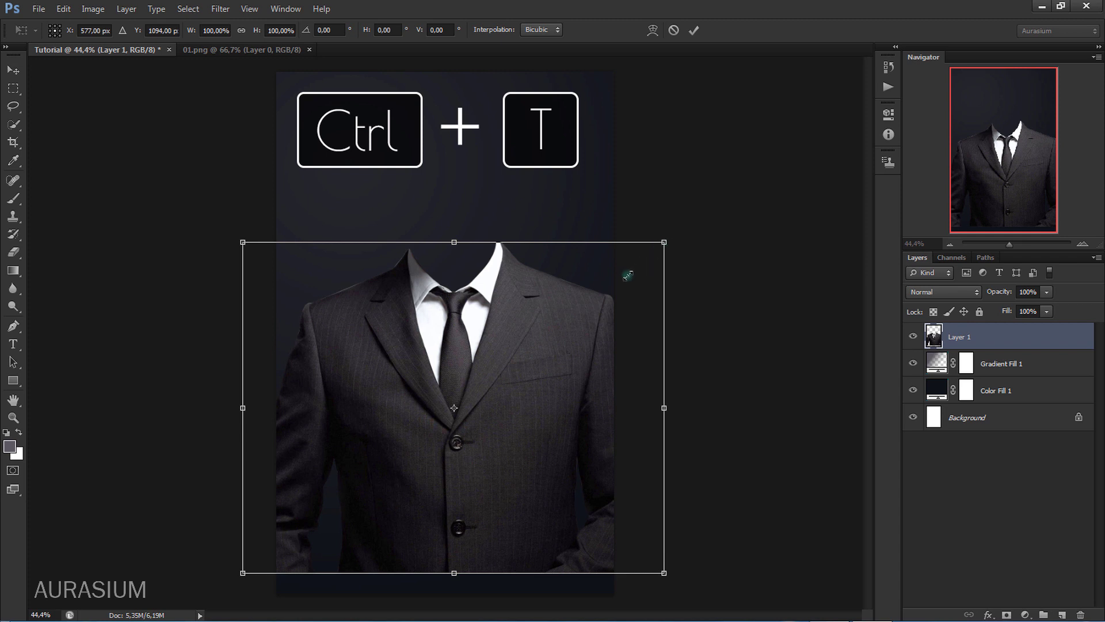
{"action": "left_click_drag", "start_coordinate": [628, 275], "coordinate": [601, 290]}
{"action": "left_click_drag", "start_coordinate": [538, 369], "coordinate": [535, 438]}
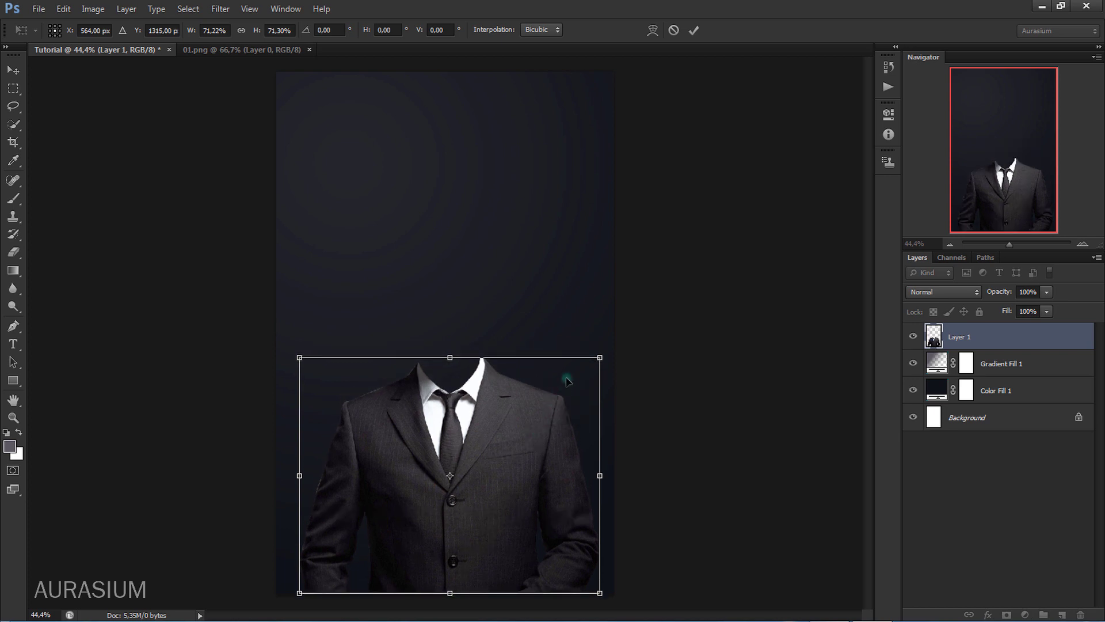
{"action": "left_click_drag", "start_coordinate": [598, 358], "coordinate": [592, 363]}
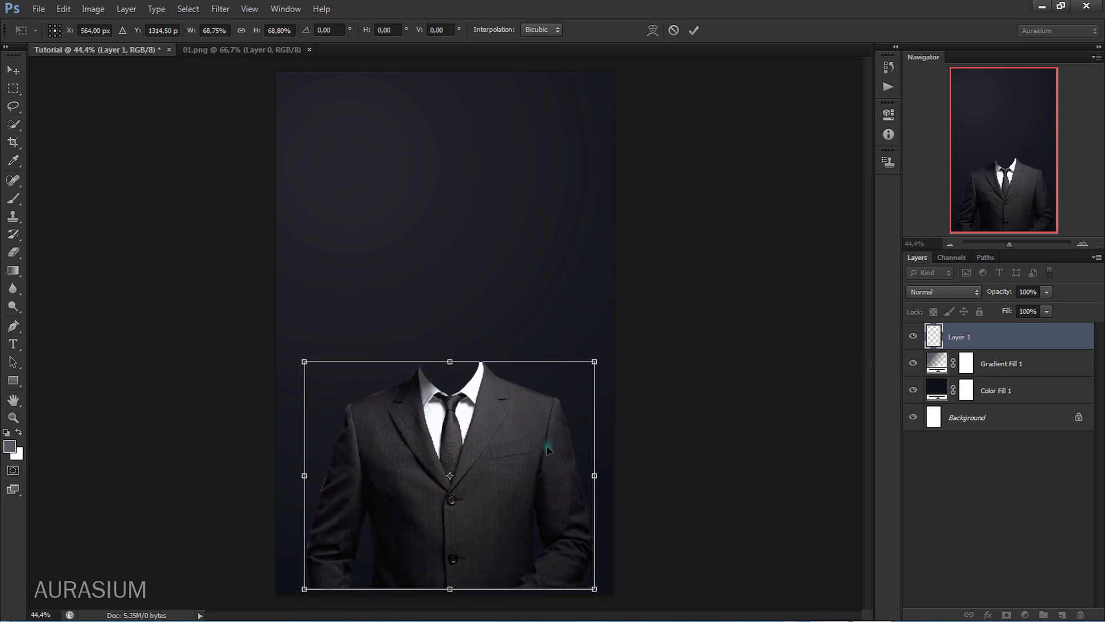
{"action": "left_click_drag", "start_coordinate": [545, 447], "coordinate": [546, 453]}
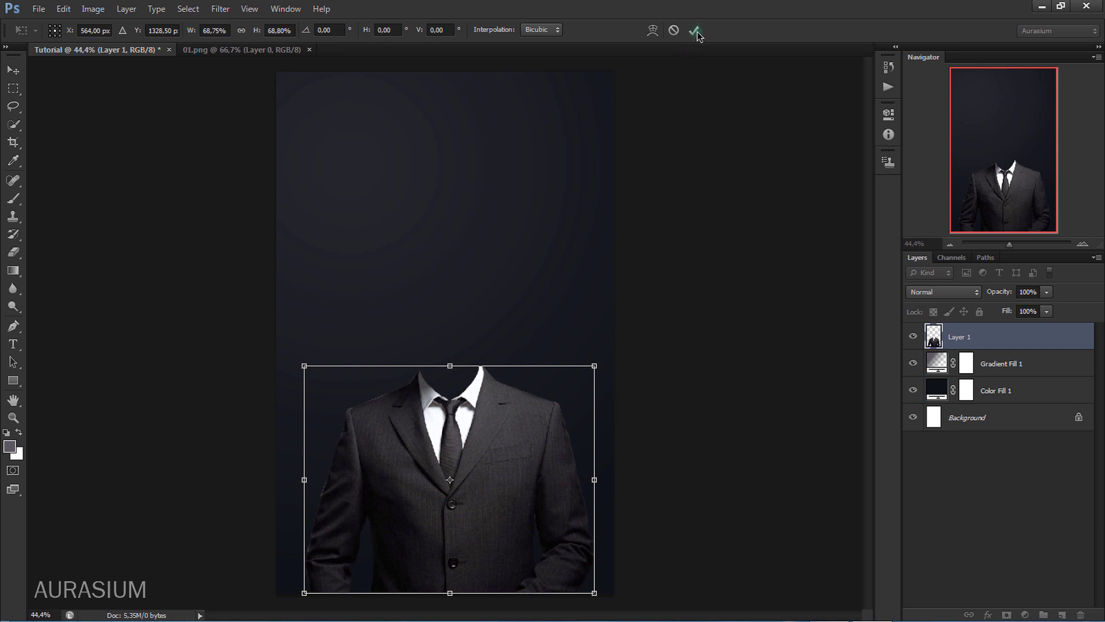
{"action": "left_click_drag", "start_coordinate": [589, 369], "coordinate": [582, 375]}
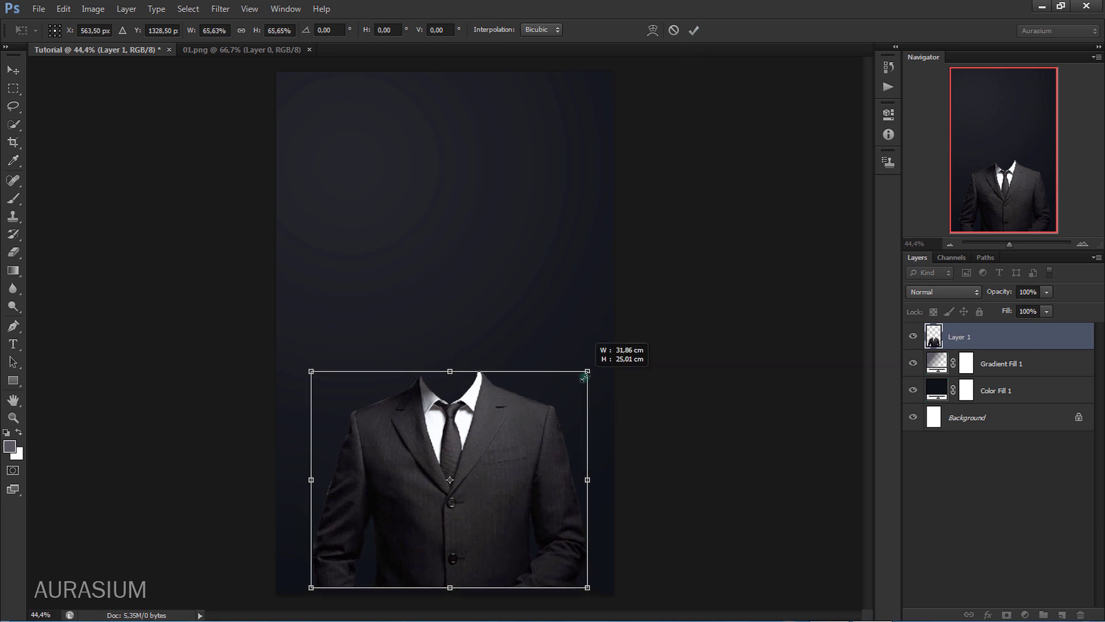
{"action": "left_click_drag", "start_coordinate": [534, 457], "coordinate": [534, 464]}
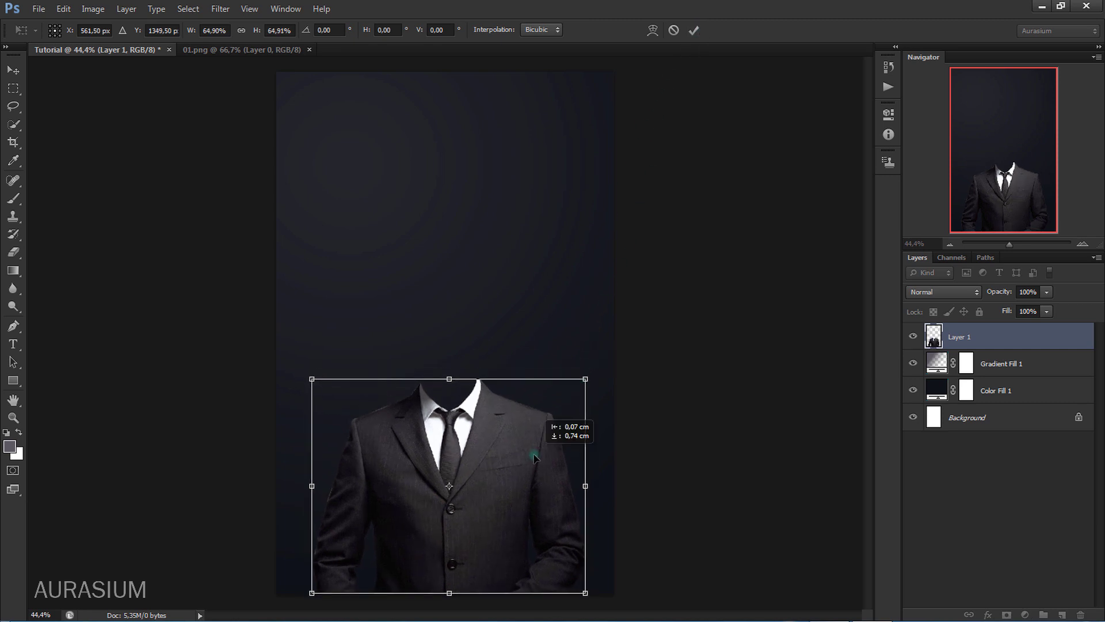
{"action": "left_click", "coordinate": [694, 32]}
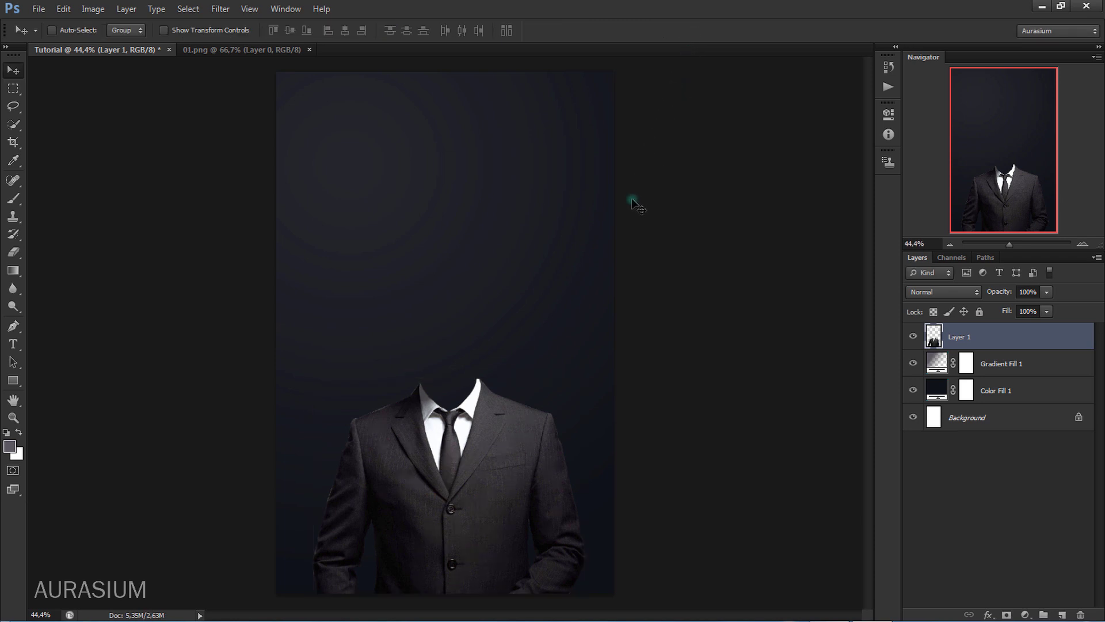
Add a Gradient Map clipped to the suit using the Photographic Toning Blue 1 gradient.
{"action": "left_click", "coordinate": [1026, 615]}
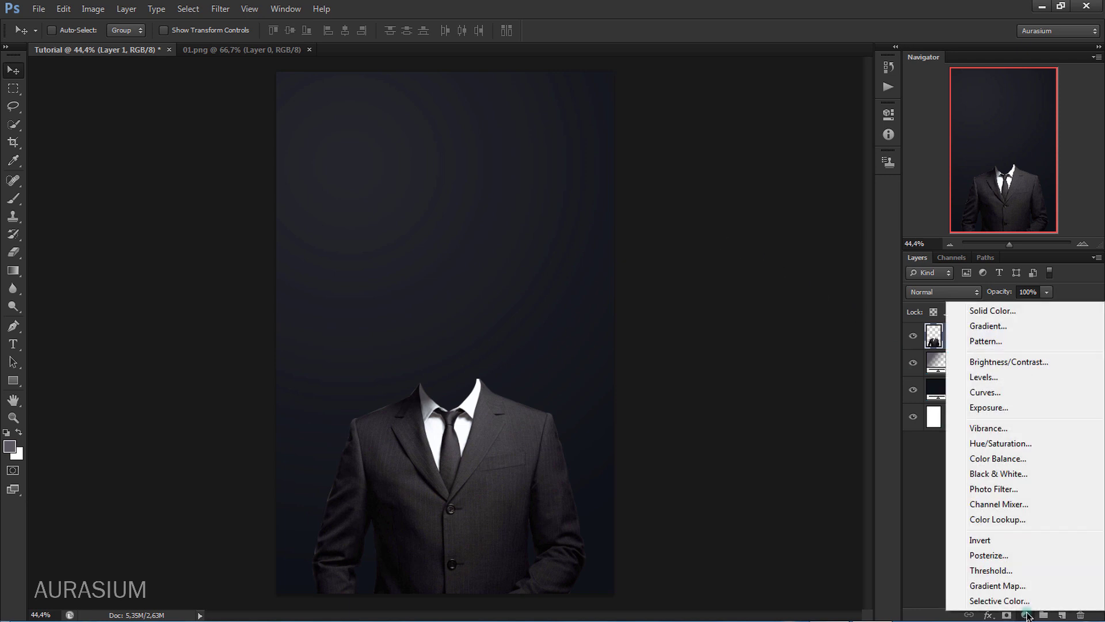
{"action": "left_click", "coordinate": [998, 585]}
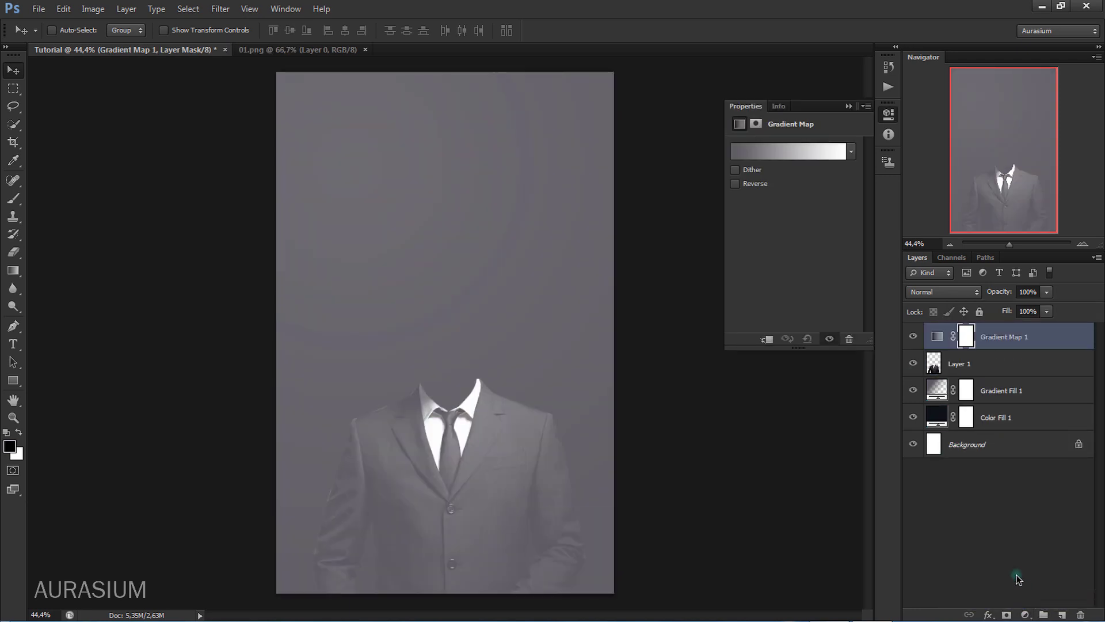
{"action": "left_click", "coordinate": [767, 339]}
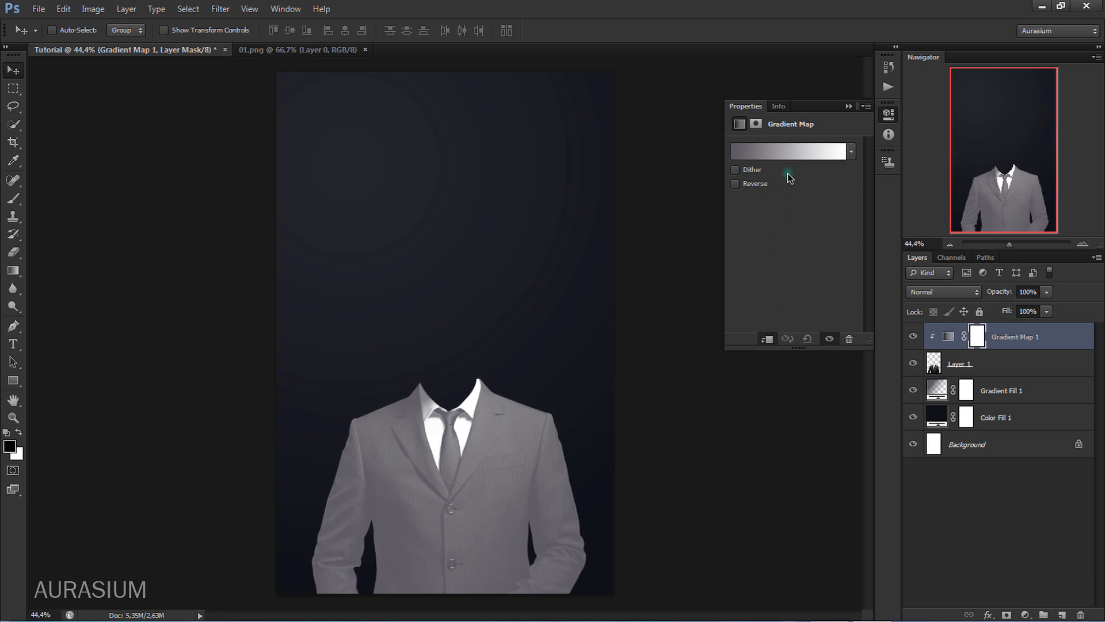
{"action": "left_click", "coordinate": [794, 152]}
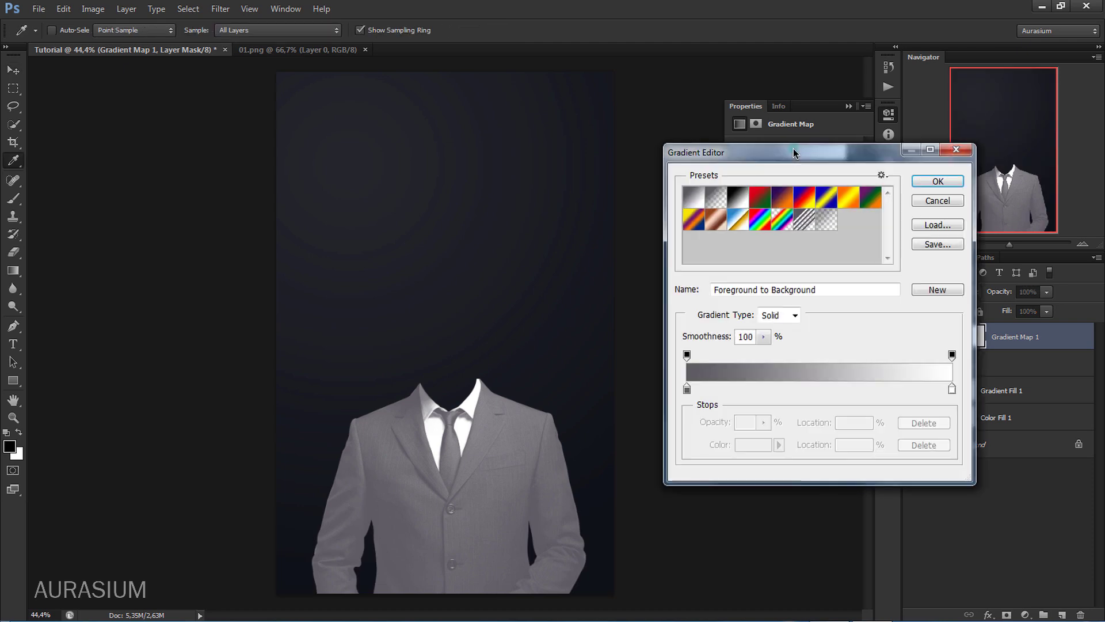
{"action": "left_click", "coordinate": [880, 175]}
{"action": "left_click", "coordinate": [940, 372]}
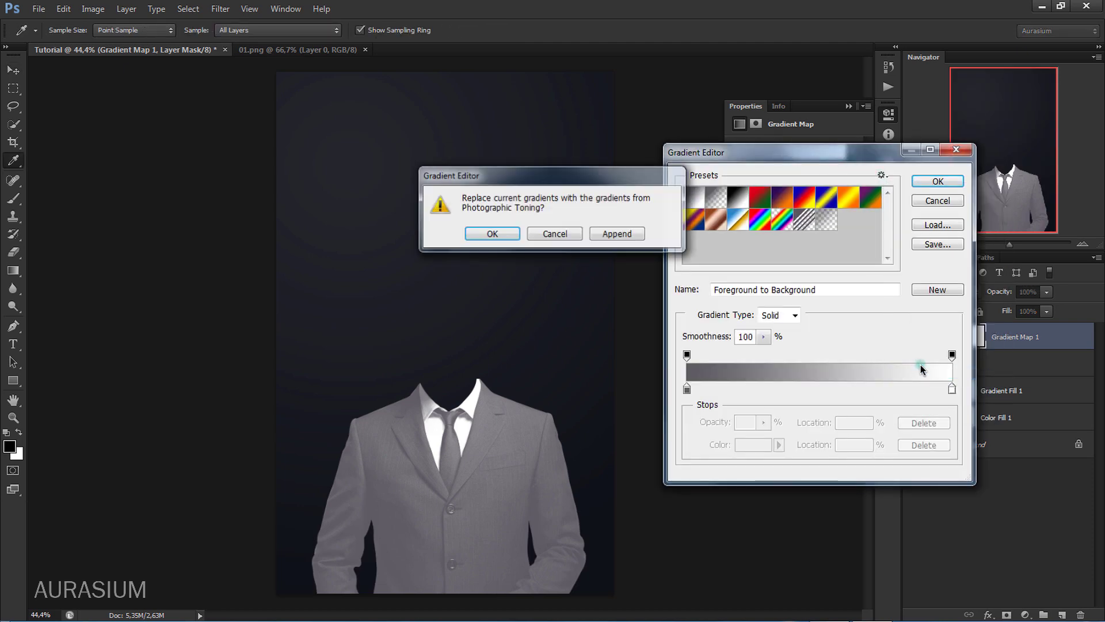
{"action": "left_click", "coordinate": [504, 234]}
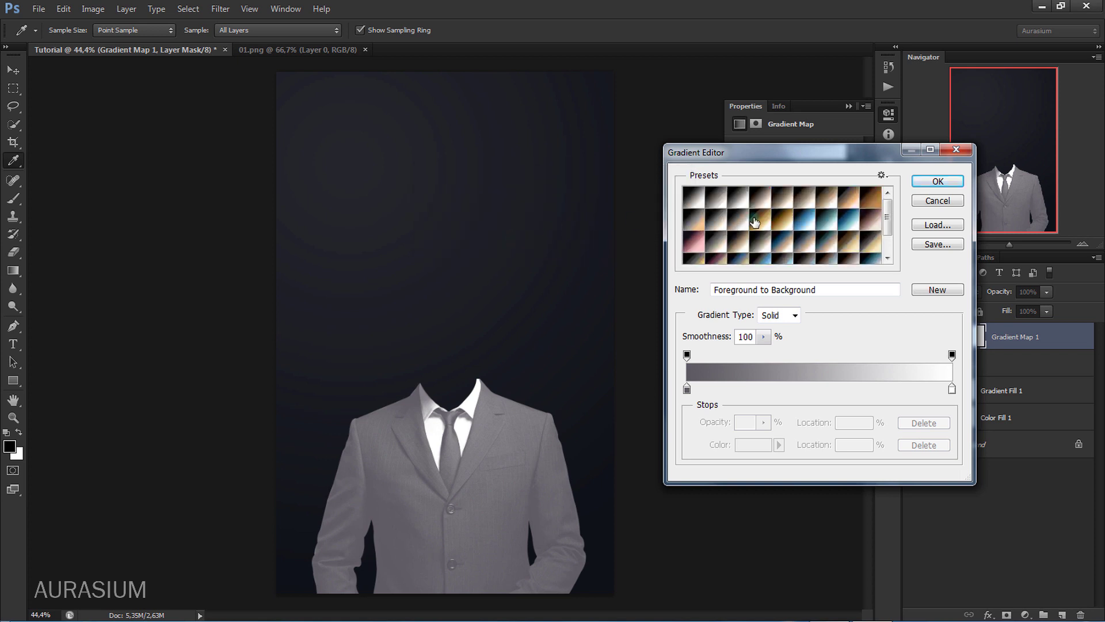
{"action": "left_click", "coordinate": [806, 223]}
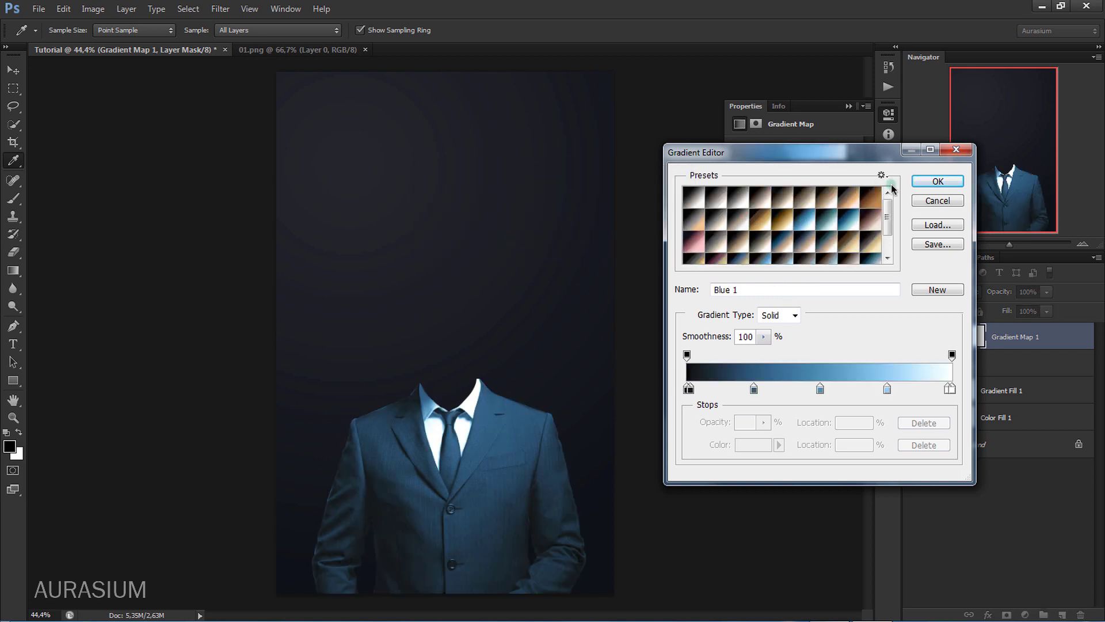
{"action": "left_click", "coordinate": [934, 182]}
Set the Gradient Map to Soft Light blending at 50% opacity.
{"action": "left_click", "coordinate": [850, 107]}
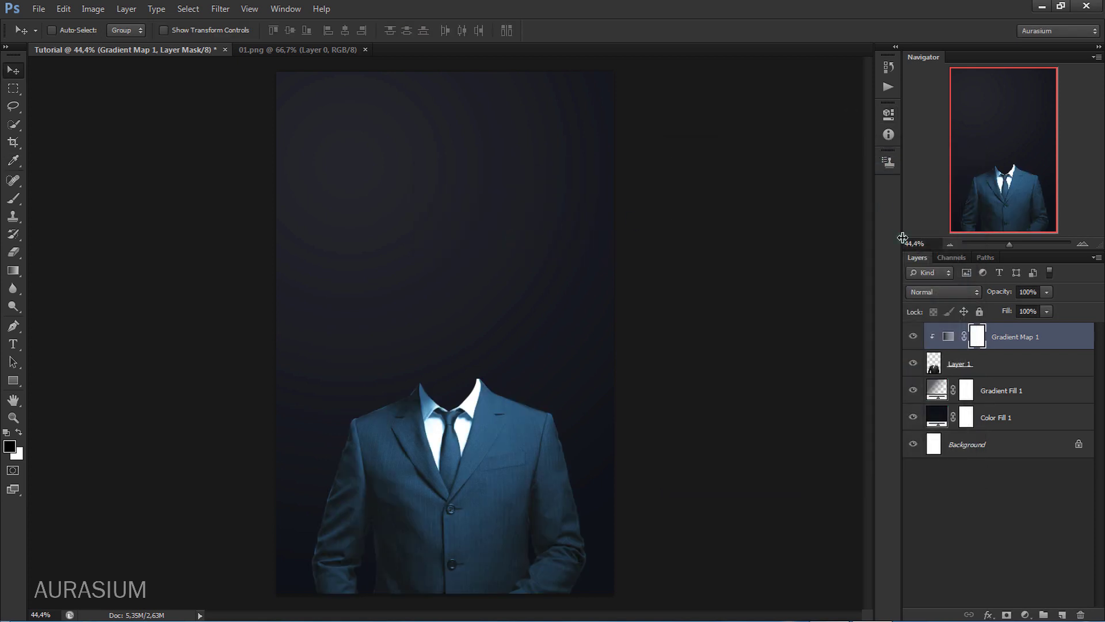
{"action": "left_click", "coordinate": [942, 292]}
{"action": "left_click", "coordinate": [921, 183]}
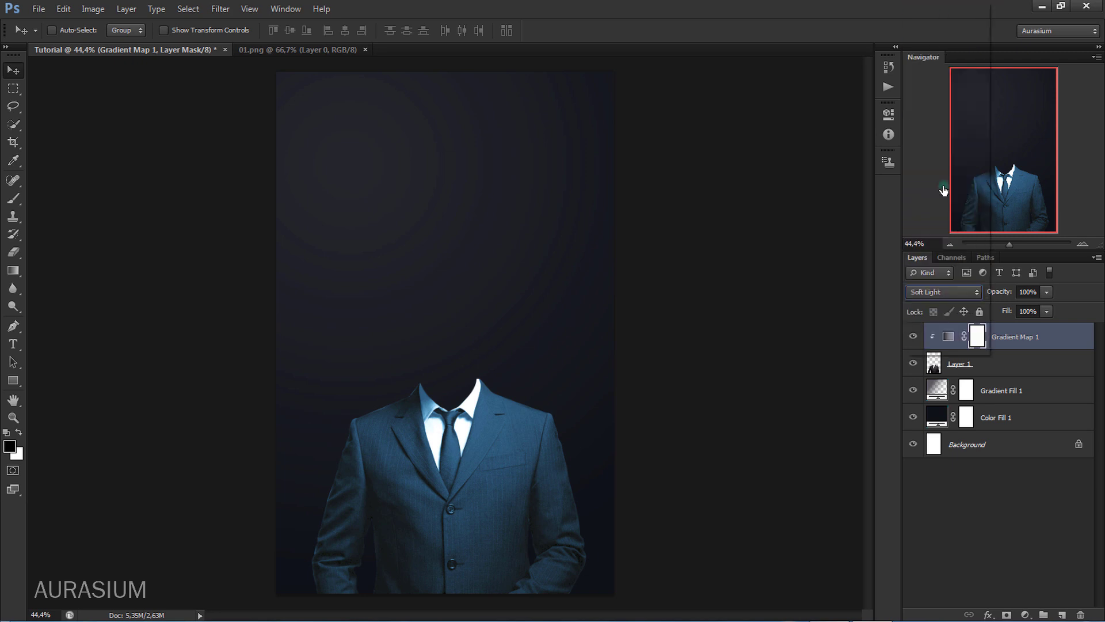
{"action": "left_click_drag", "start_coordinate": [1002, 292], "coordinate": [959, 296]}
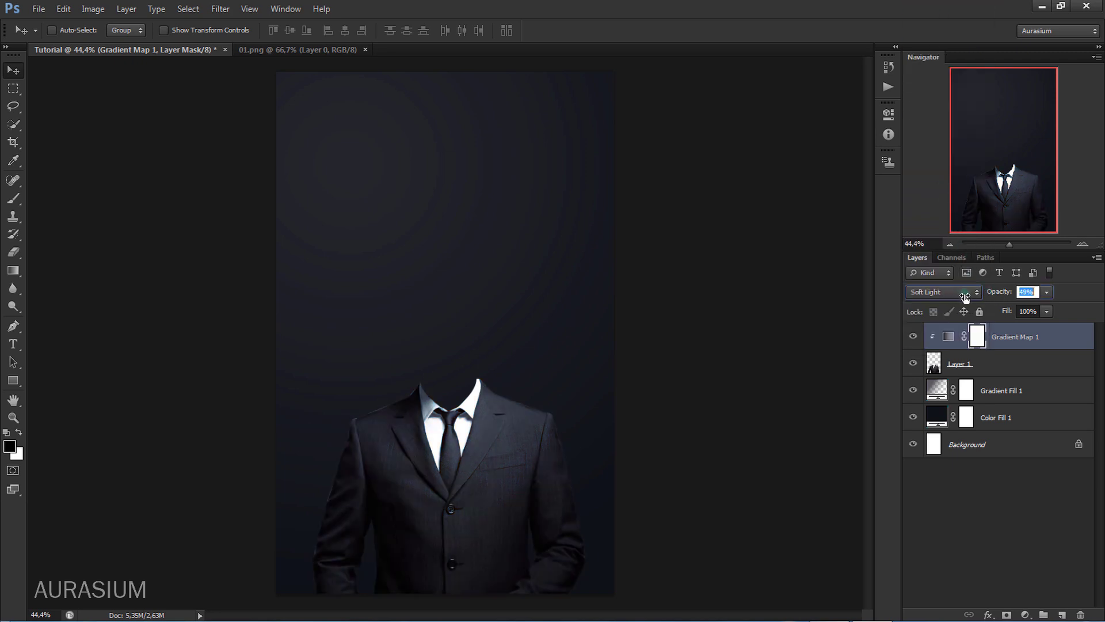
{"action": "key", "text": "Return"}
Duplicate Color Fill 1, move the copy to the top and clip it to the suit.
{"action": "left_click", "coordinate": [1016, 415]}
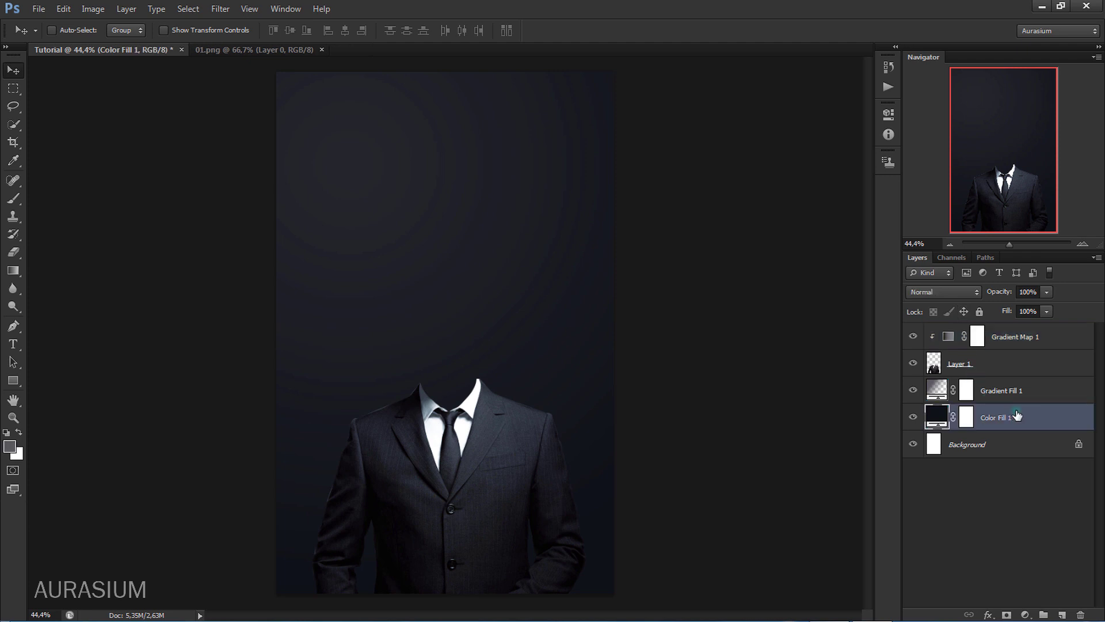
{"action": "left_click_drag", "start_coordinate": [1018, 417], "coordinate": [1062, 614]}
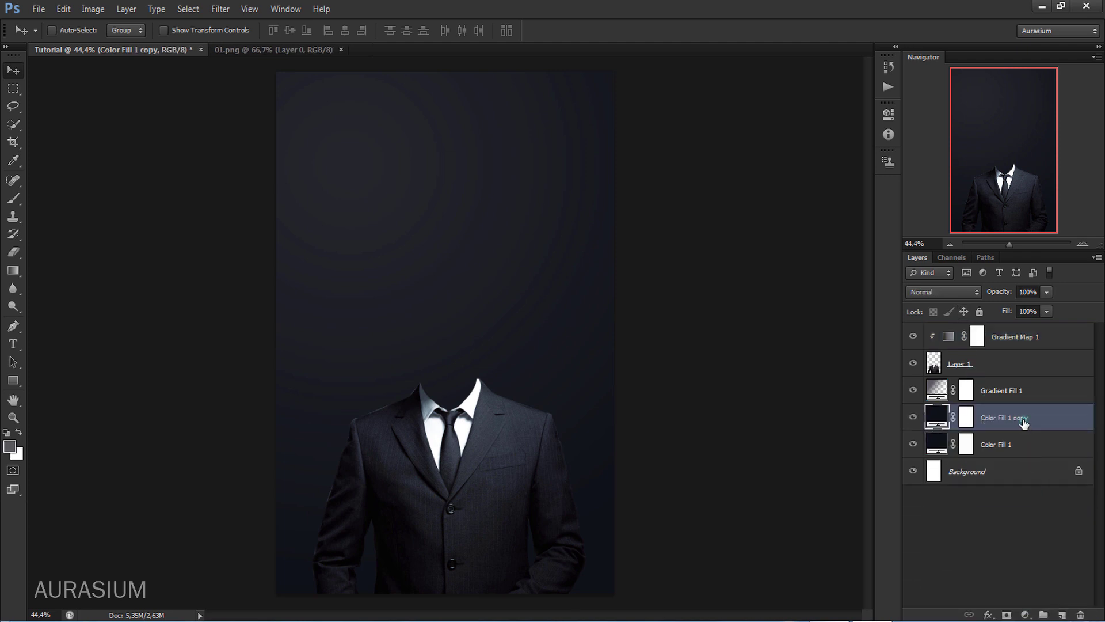
{"action": "left_click_drag", "start_coordinate": [1023, 424], "coordinate": [1026, 337]}
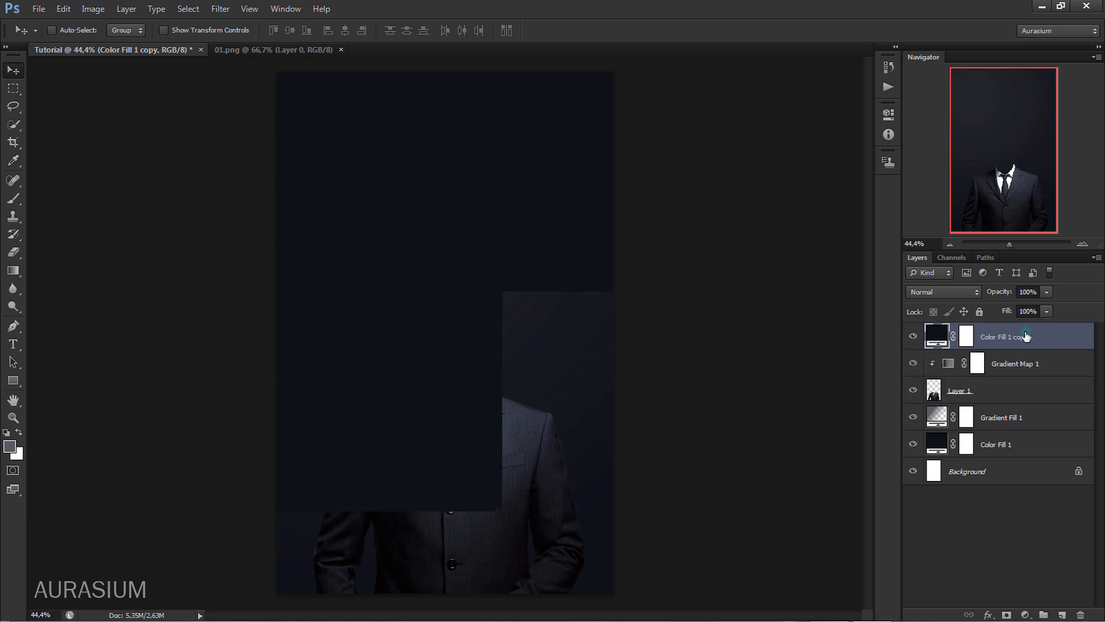
{"action": "right_click", "coordinate": [1026, 336]}
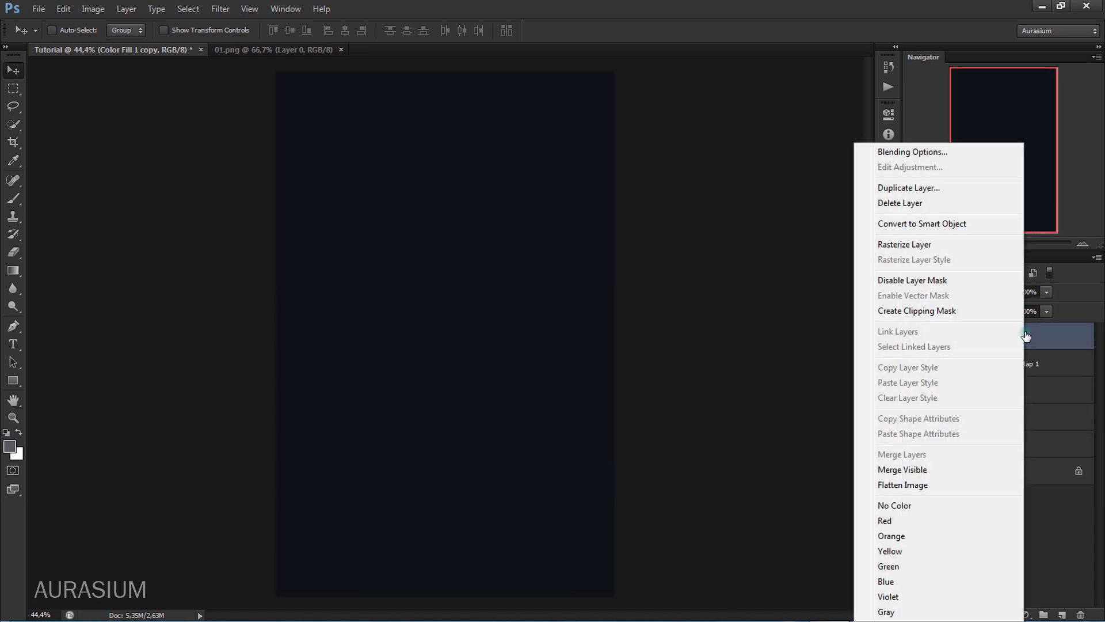
{"action": "left_click", "coordinate": [962, 310]}
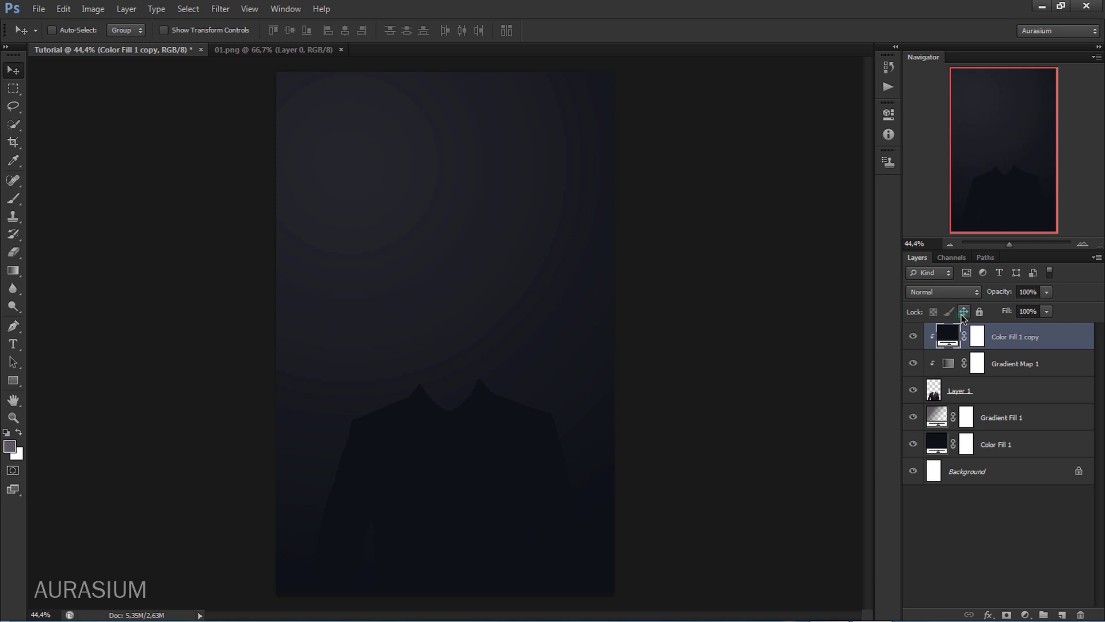
Set the colour fill copy to Color blending at 80% opacity.
{"action": "left_click", "coordinate": [946, 295]}
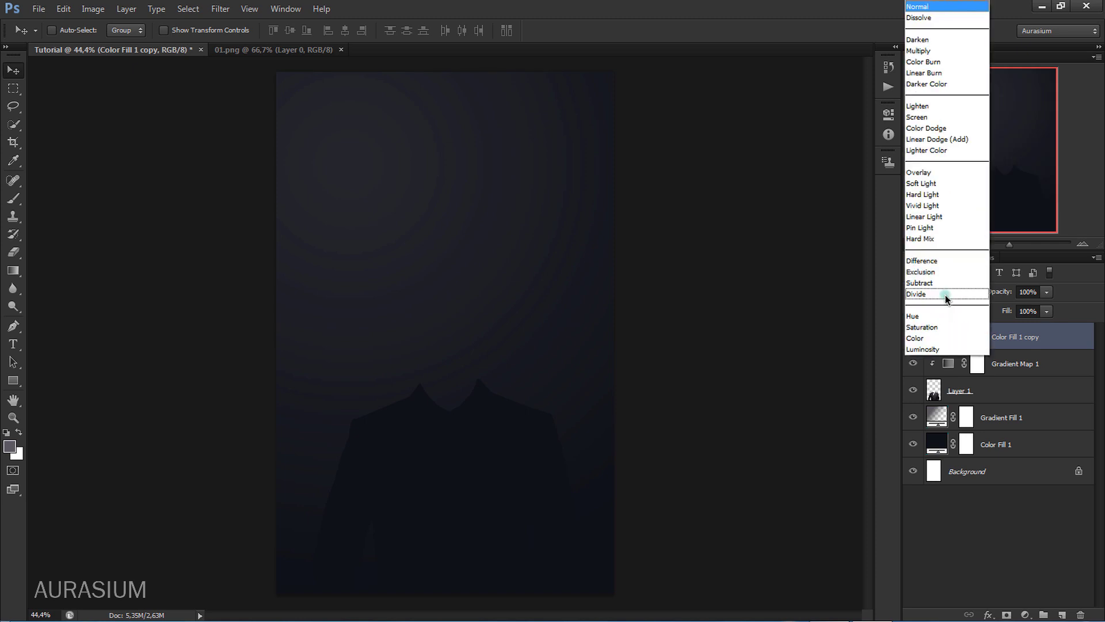
{"action": "left_click", "coordinate": [940, 330]}
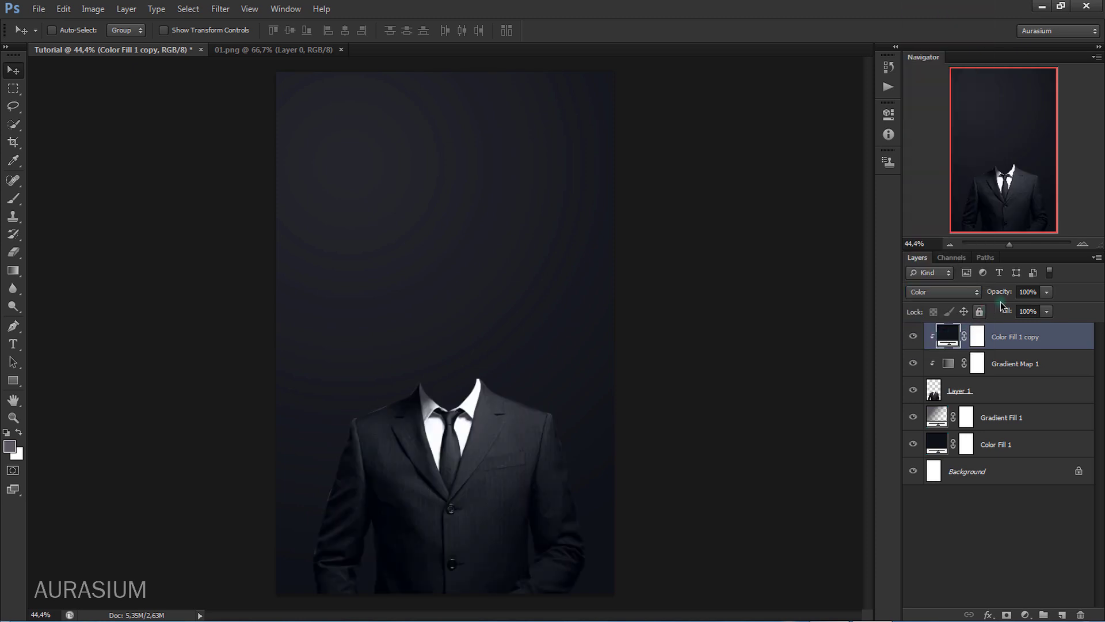
{"action": "mouse_move", "coordinate": [1011, 294]}
{"action": "left_mouse_down"}
{"action": "mouse_move", "coordinate": [979, 295]}
{"action": "mouse_move", "coordinate": [1017, 295]}
{"action": "left_mouse_up"}
{"action": "key", "text": "Return"}
Add a new layer named Smoke and set the foreground colour to light grey dcdcdc.
{"action": "left_click", "coordinate": [1062, 614]}
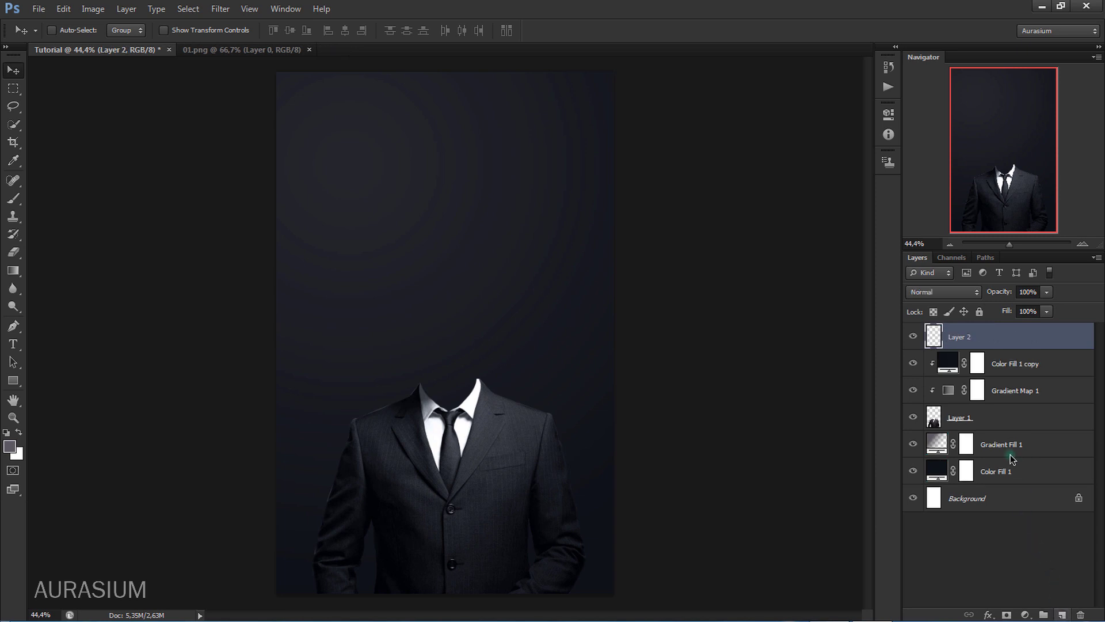
{"action": "double_click", "coordinate": [960, 338]}
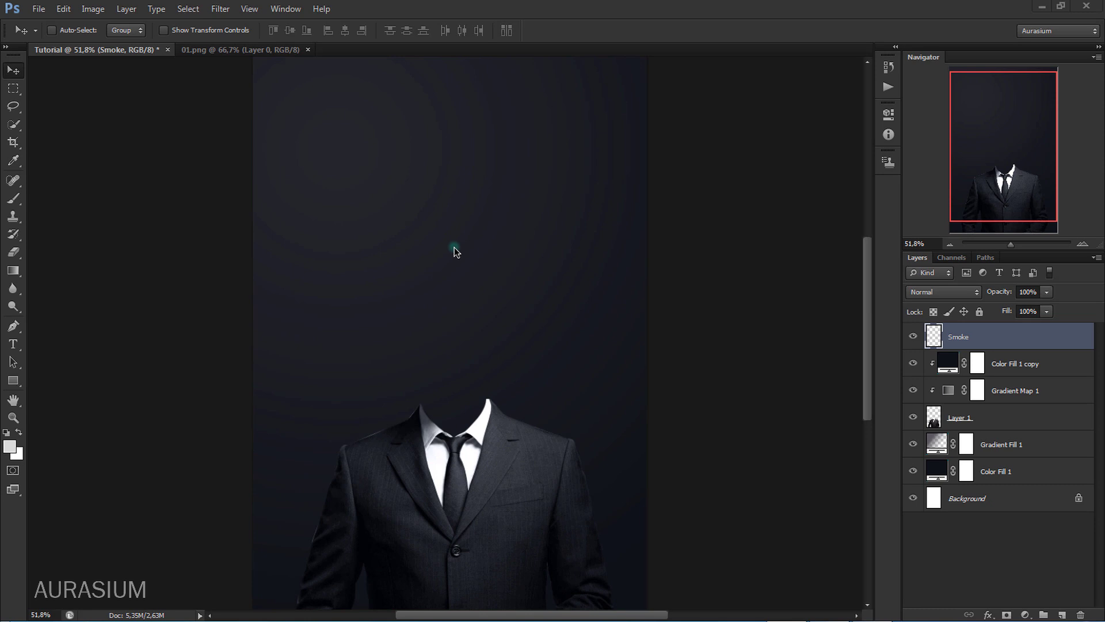
{"action": "left_click", "coordinate": [10, 448]}
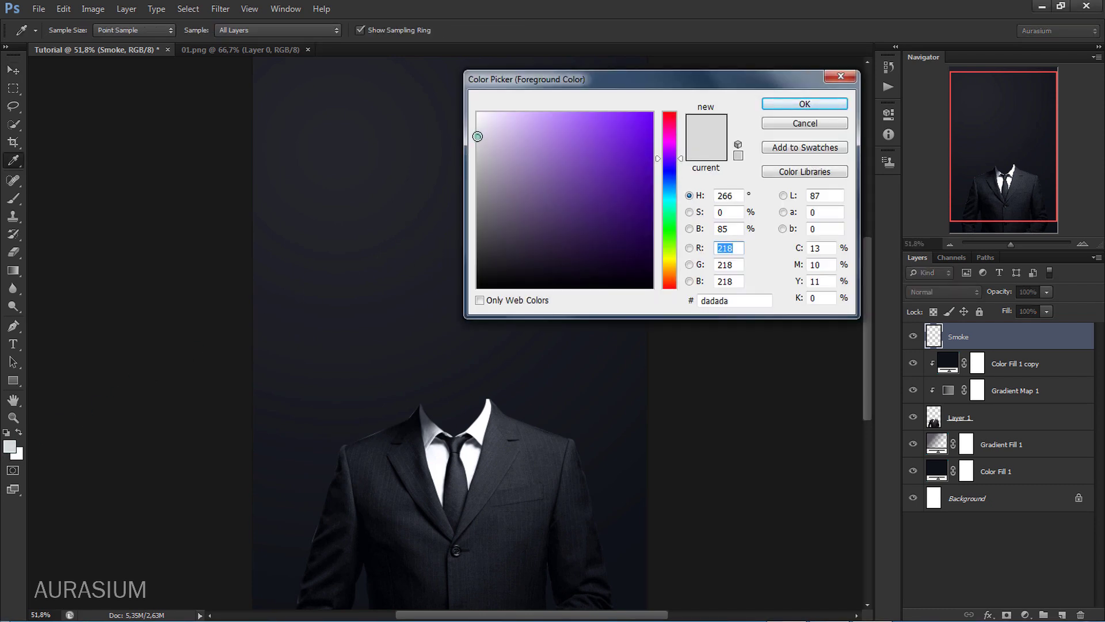
{"action": "left_click", "coordinate": [478, 136]}
{"action": "left_click", "coordinate": [788, 106]}
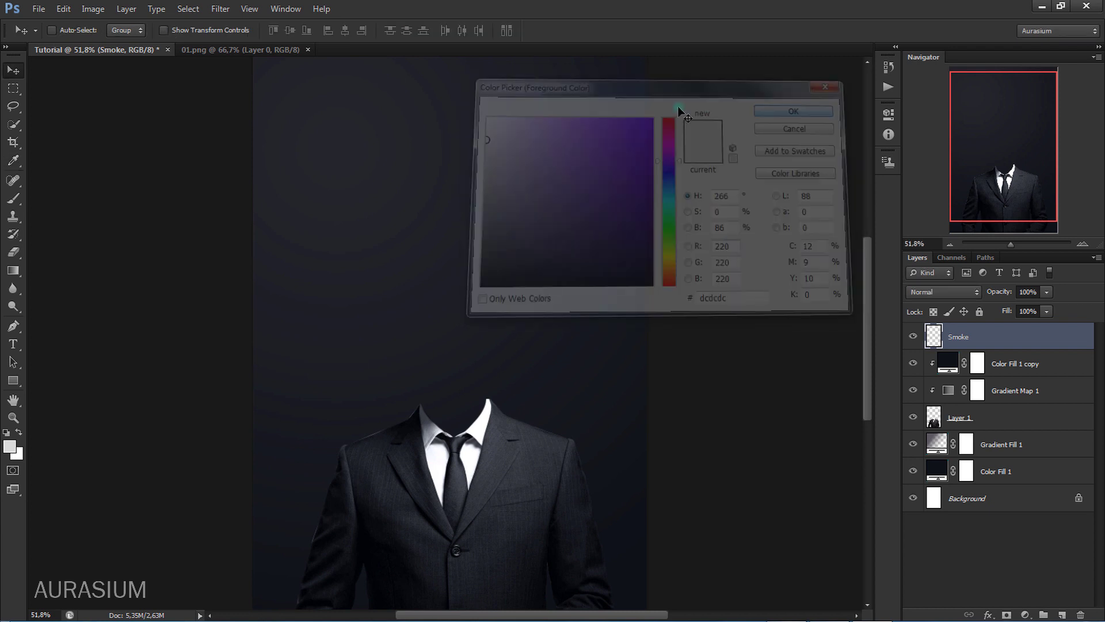
{"action": "left_click", "coordinate": [14, 198]}
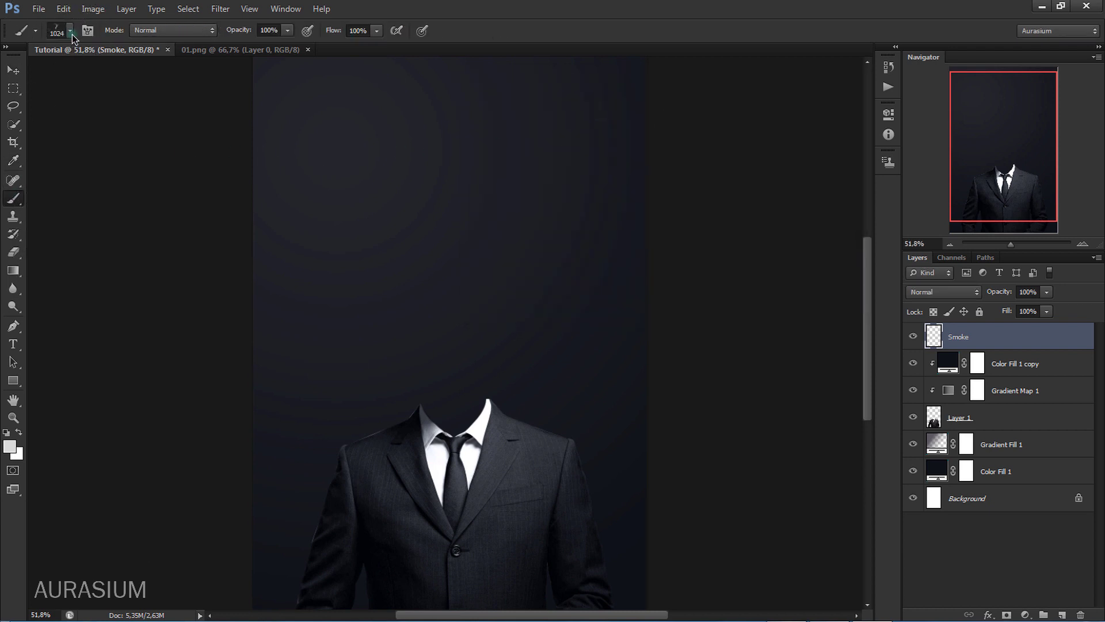
Select the 3928 smoke cloud brush and set its size to 625 px.
{"action": "left_click", "coordinate": [70, 30]}
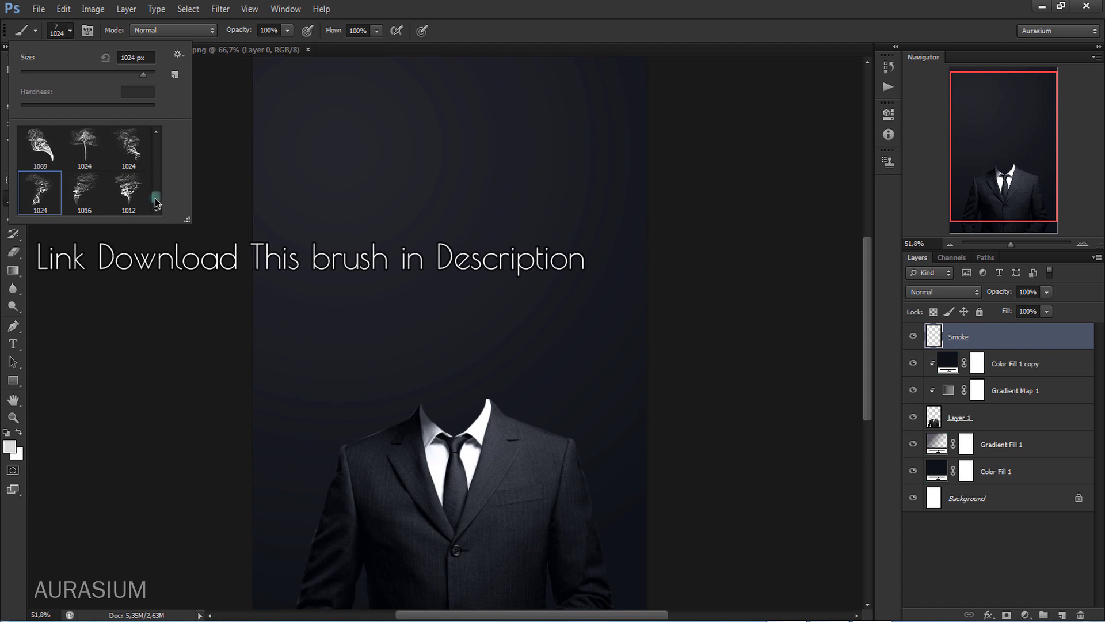
{"action": "scroll", "coordinate": [155, 200], "scroll_direction": "down", "scroll_amount": 5}
{"action": "scroll", "coordinate": [143, 196], "scroll_direction": "down", "scroll_amount": 5}
{"action": "scroll", "coordinate": [132, 194], "scroll_direction": "down", "scroll_amount": 5}
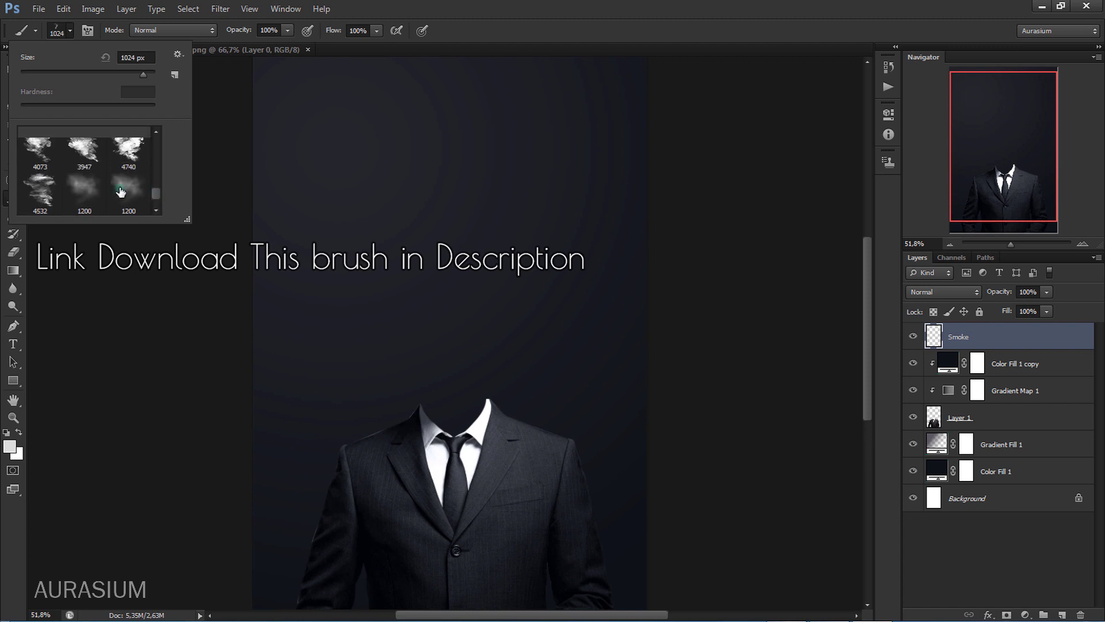
{"action": "scroll", "coordinate": [121, 192], "scroll_direction": "down", "scroll_amount": 5}
{"action": "scroll", "coordinate": [120, 191], "scroll_direction": "up", "scroll_amount": 1}
{"action": "scroll", "coordinate": [121, 191], "scroll_direction": "up", "scroll_amount": 2}
{"action": "scroll", "coordinate": [120, 191], "scroll_direction": "up", "scroll_amount": 1}
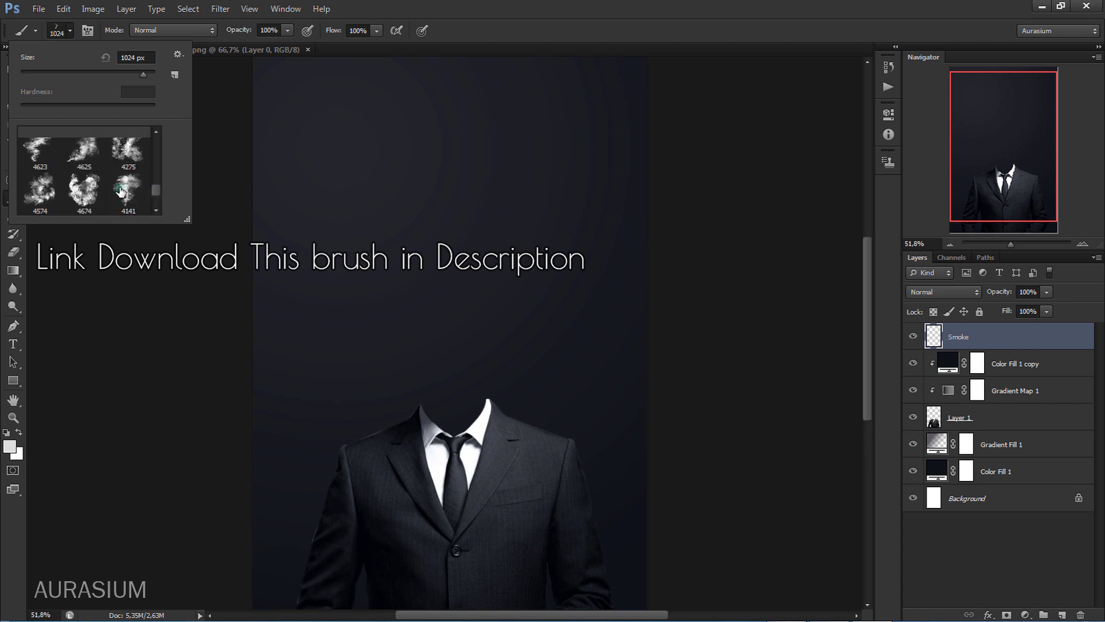
{"action": "scroll", "coordinate": [121, 192], "scroll_direction": "up", "scroll_amount": 2}
{"action": "scroll", "coordinate": [116, 192], "scroll_direction": "up", "scroll_amount": 2}
{"action": "scroll", "coordinate": [106, 191], "scroll_direction": "up", "scroll_amount": 2}
{"action": "scroll", "coordinate": [95, 191], "scroll_direction": "up", "scroll_amount": 2}
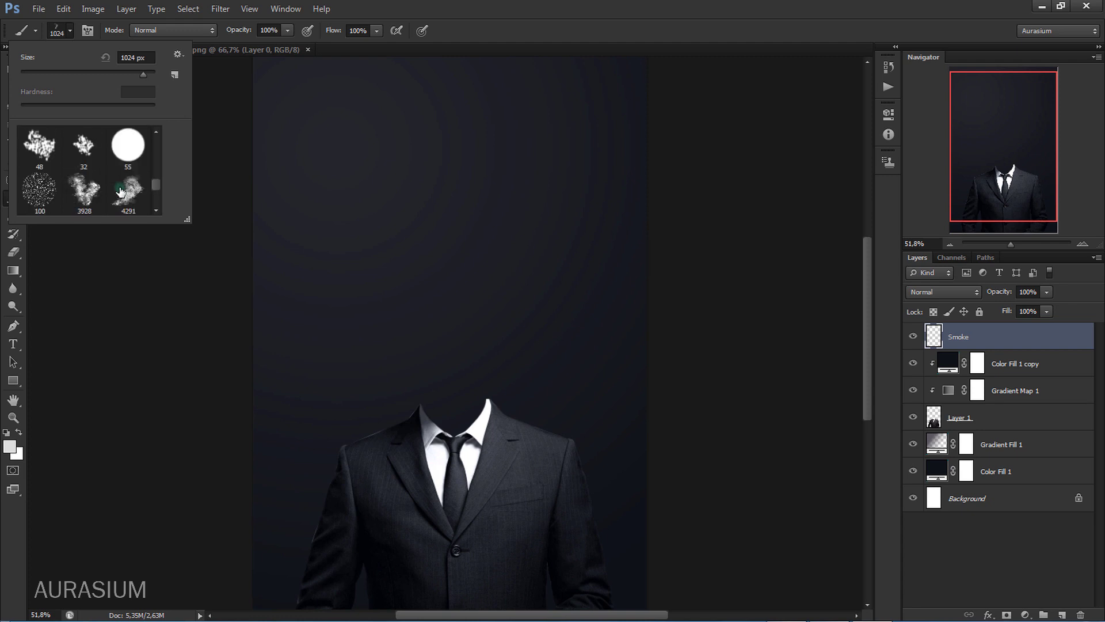
{"action": "scroll", "coordinate": [84, 191], "scroll_direction": "up", "scroll_amount": 2}
{"action": "left_click", "coordinate": [83, 188]}
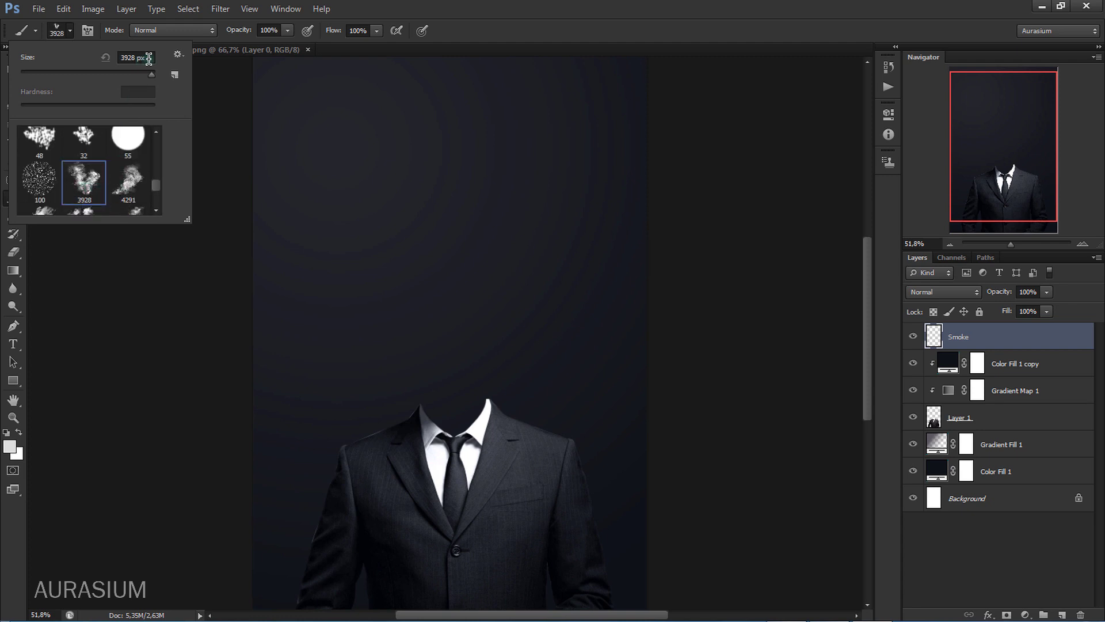
{"action": "left_click", "coordinate": [138, 58]}
{"action": "type", "text": "625"}
{"action": "key", "text": "Return"}
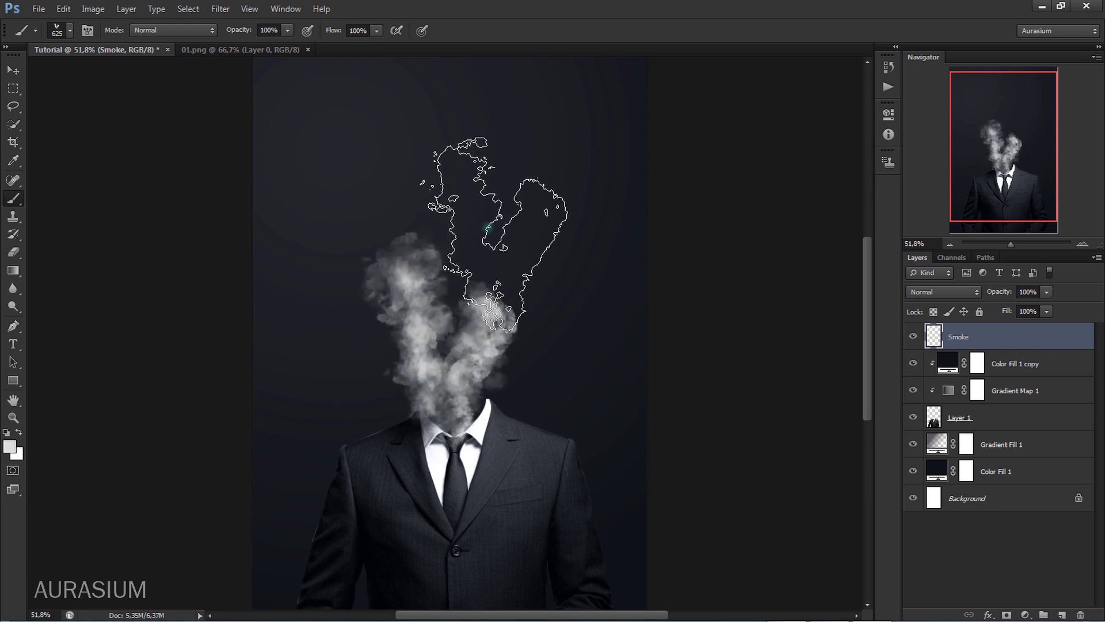
Scroll the brush presets down to the 1024 px wispy smoke brushes.
{"action": "left_click", "coordinate": [69, 32]}
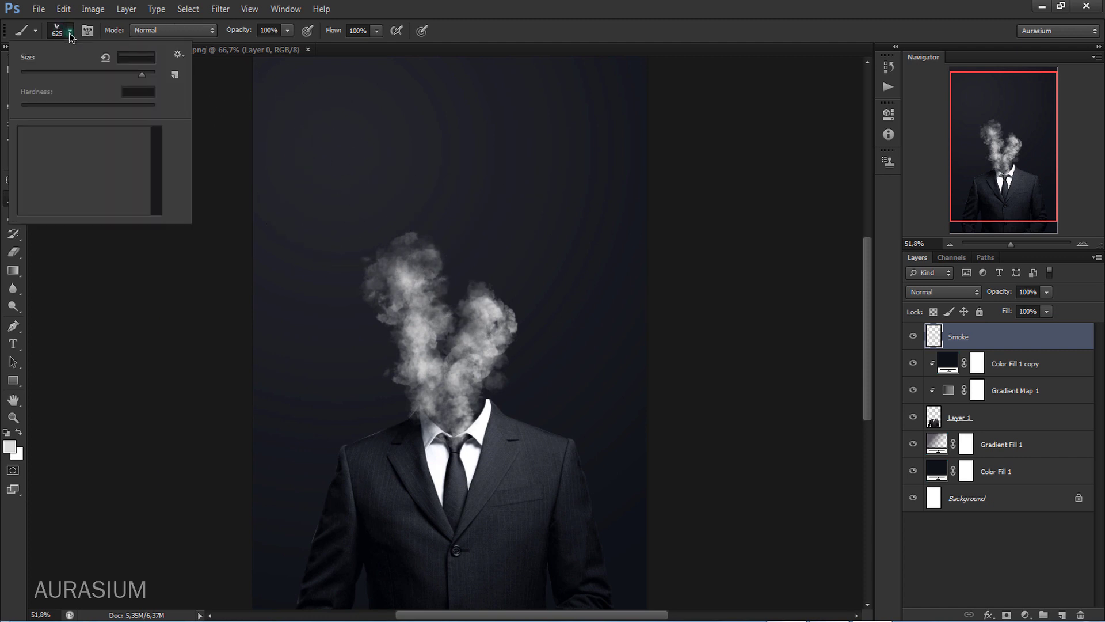
{"action": "scroll", "coordinate": [119, 171], "scroll_direction": "down", "scroll_amount": 2}
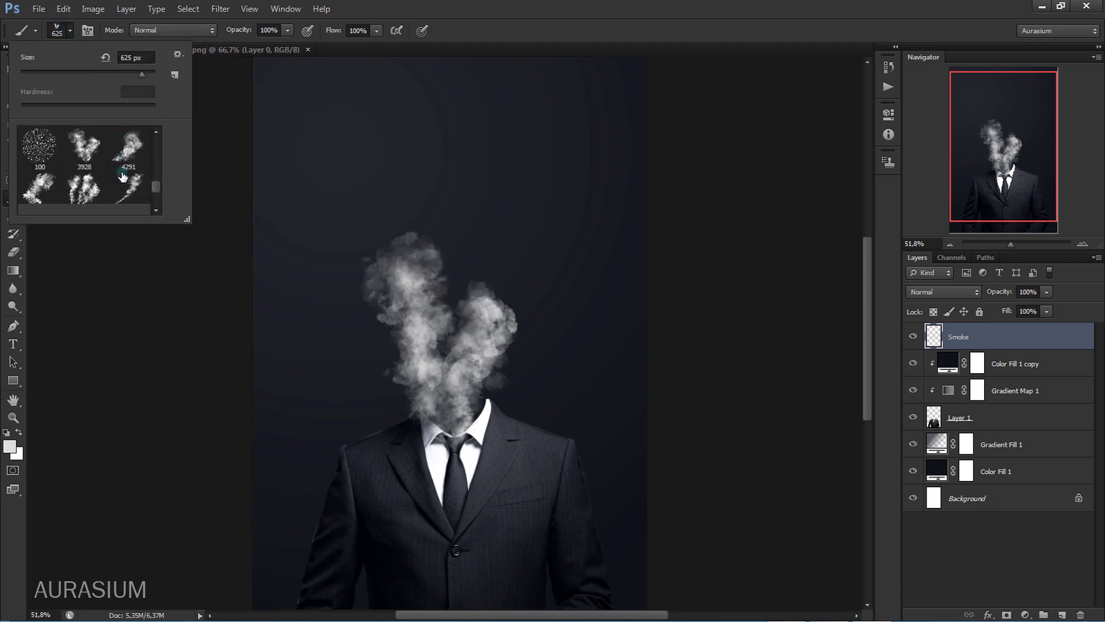
{"action": "scroll", "coordinate": [122, 175], "scroll_direction": "down", "scroll_amount": 1}
{"action": "scroll", "coordinate": [122, 176], "scroll_direction": "down", "scroll_amount": 1}
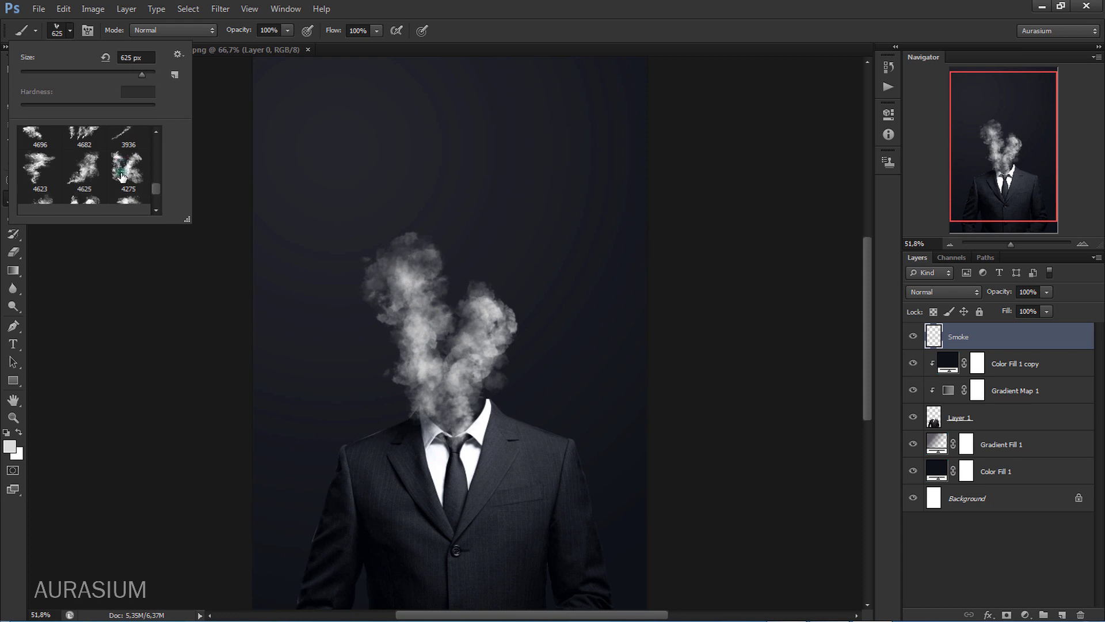
{"action": "scroll", "coordinate": [122, 176], "scroll_direction": "down", "scroll_amount": 2}
{"action": "scroll", "coordinate": [122, 176], "scroll_direction": "down", "scroll_amount": 1}
{"action": "scroll", "coordinate": [122, 176], "scroll_direction": "down", "scroll_amount": 2}
{"action": "scroll", "coordinate": [122, 176], "scroll_direction": "down", "scroll_amount": 2}
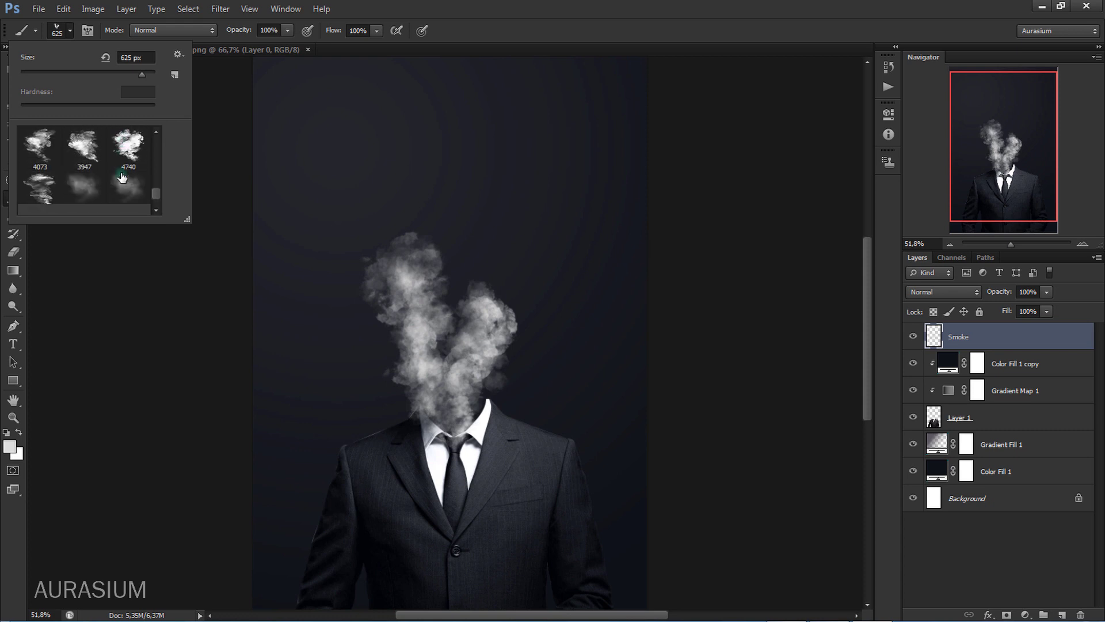
{"action": "scroll", "coordinate": [122, 175], "scroll_direction": "down", "scroll_amount": 2}
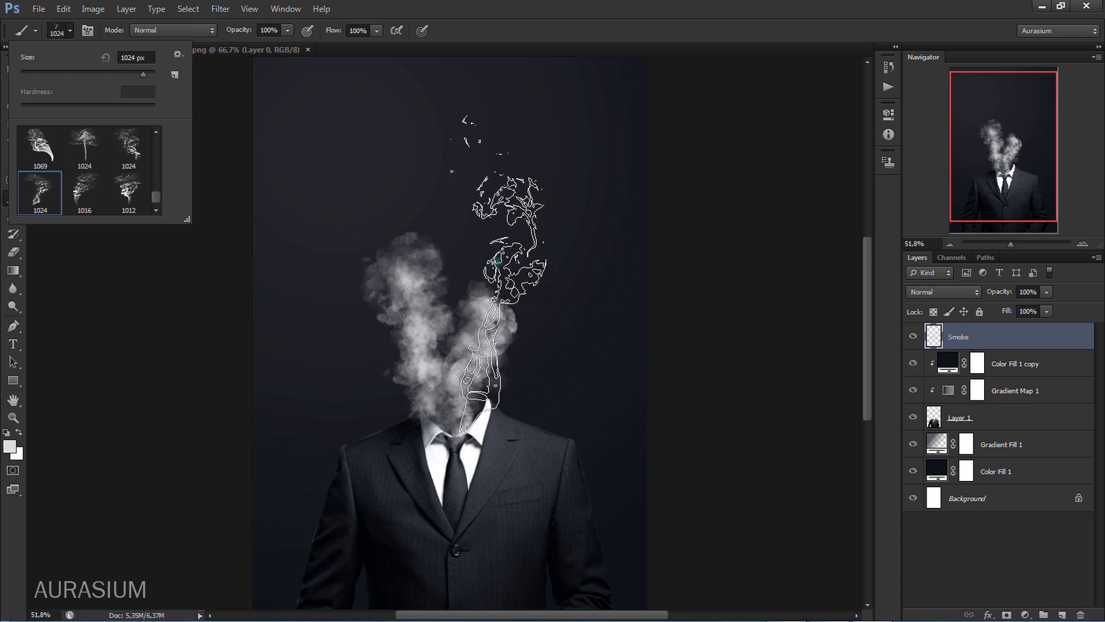
Stamp wispy smoke over the head, tie and left side, undoing one misplaced wisp.
{"action": "left_click", "coordinate": [500, 266]}
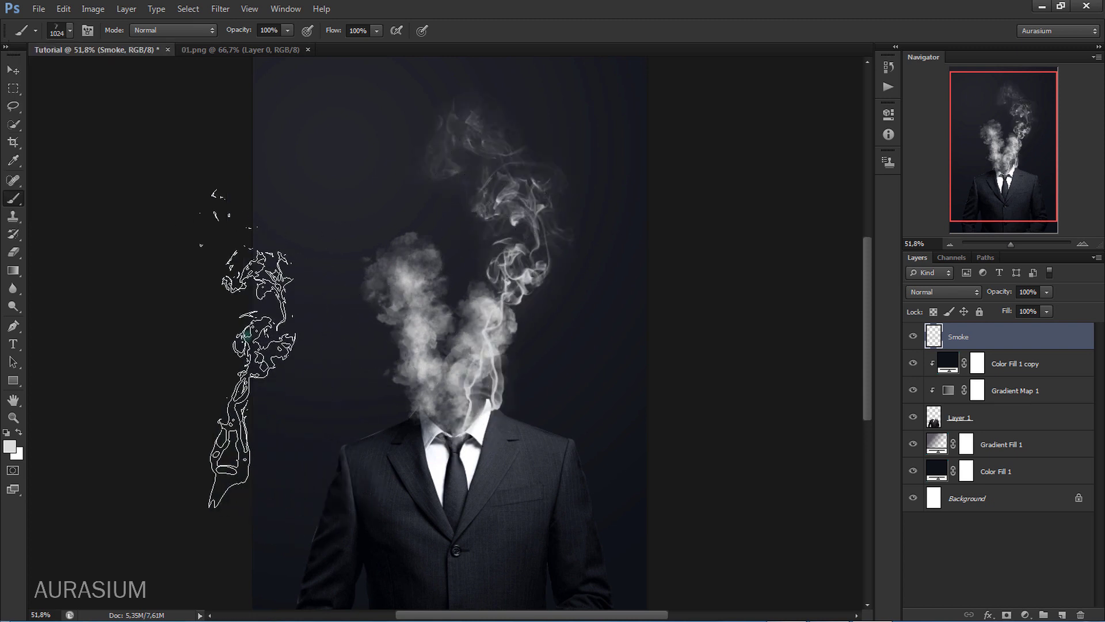
{"action": "key", "text": "ctrl+z"}
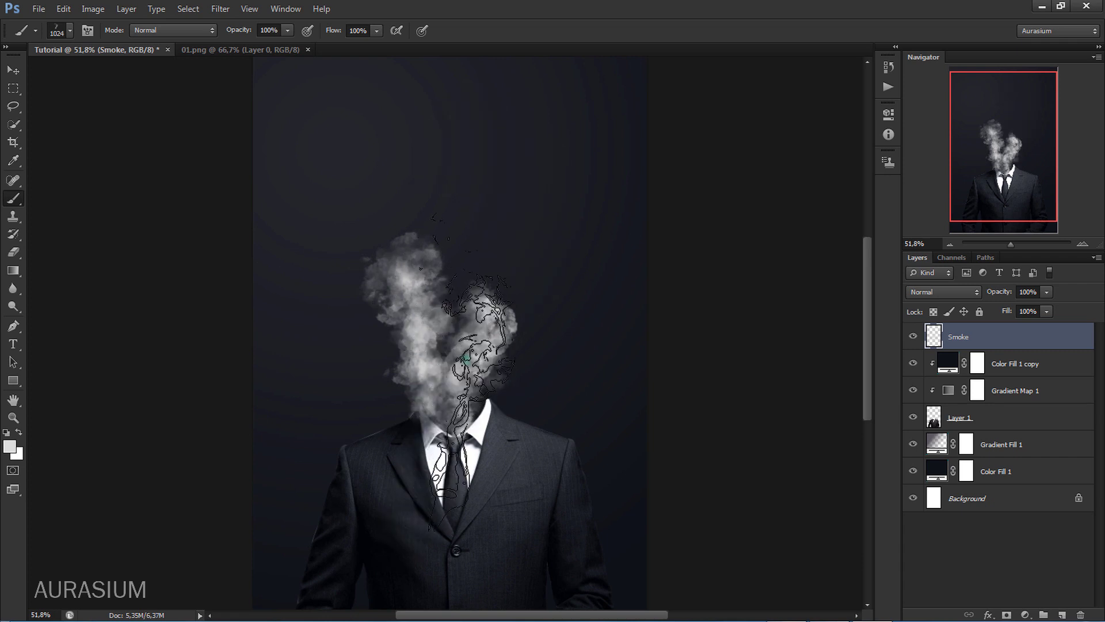
{"action": "left_click", "coordinate": [475, 369]}
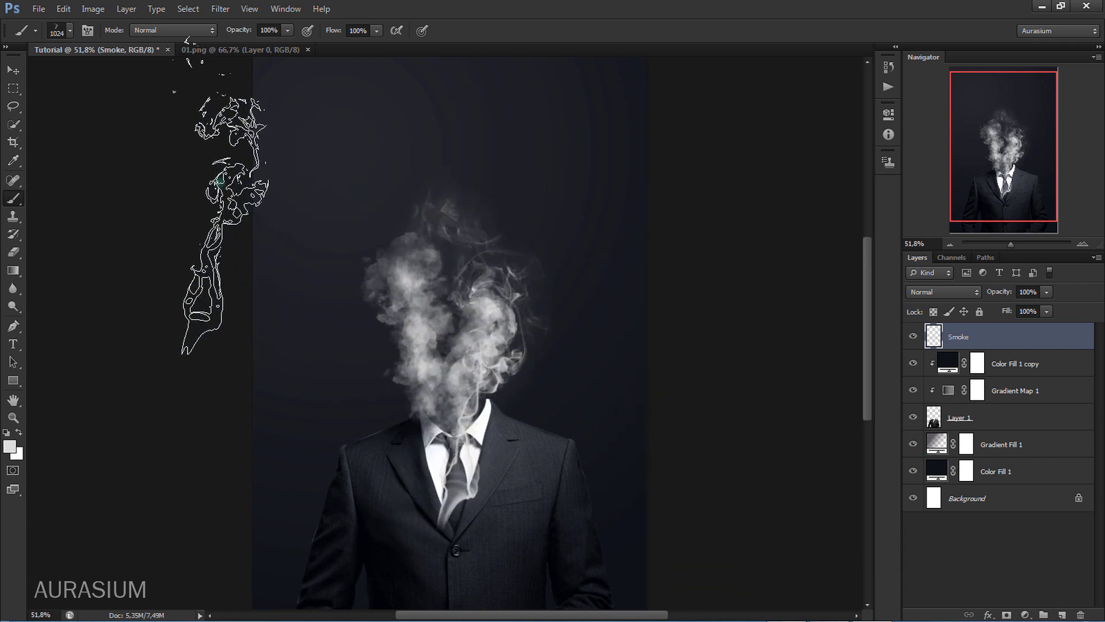
{"action": "left_click", "coordinate": [70, 31]}
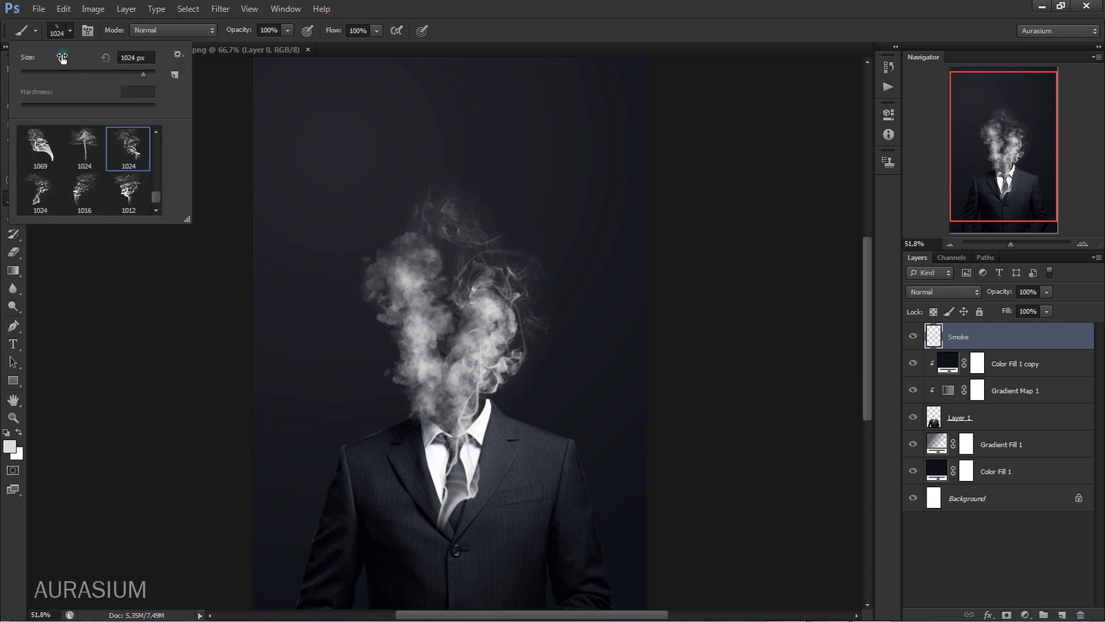
{"action": "left_click", "coordinate": [70, 32]}
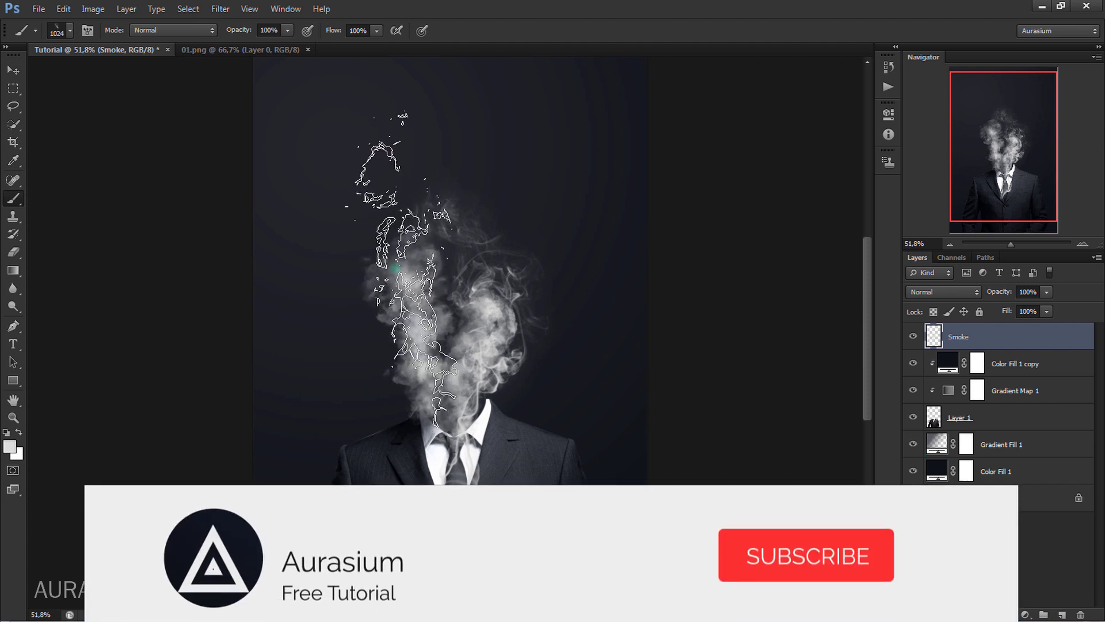
{"action": "left_click", "coordinate": [395, 273]}
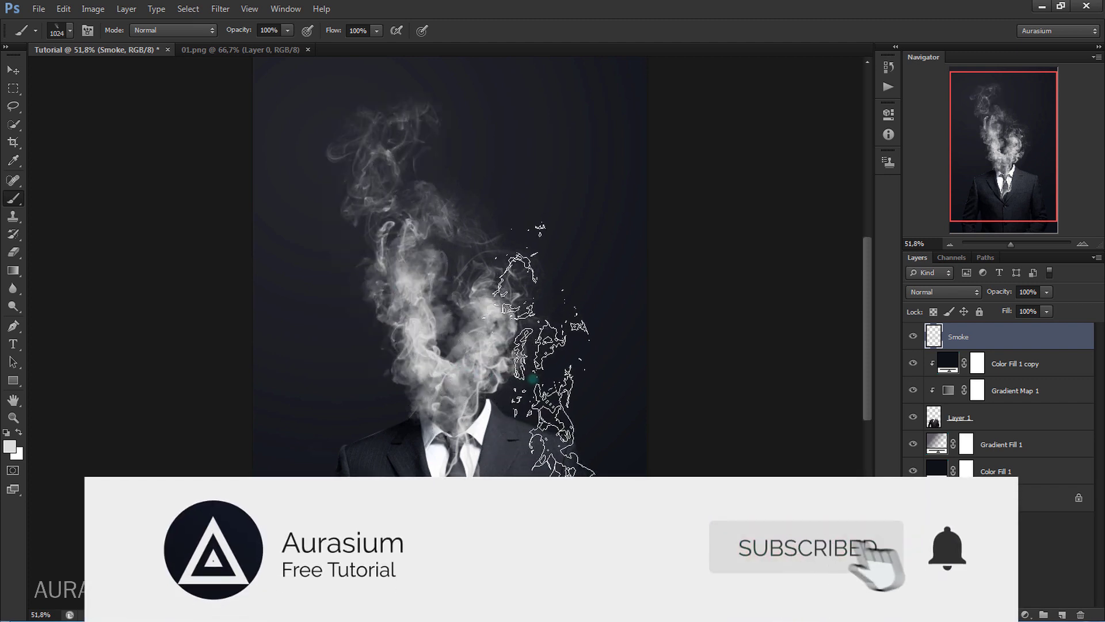
Shrink the brush to 207 px and paint denser smoke over the neck and collar.
{"action": "scroll", "coordinate": [449, 344], "scroll_direction": "up", "scroll_amount": 1}
{"action": "scroll", "coordinate": [449, 343], "scroll_direction": "up", "scroll_amount": 1}
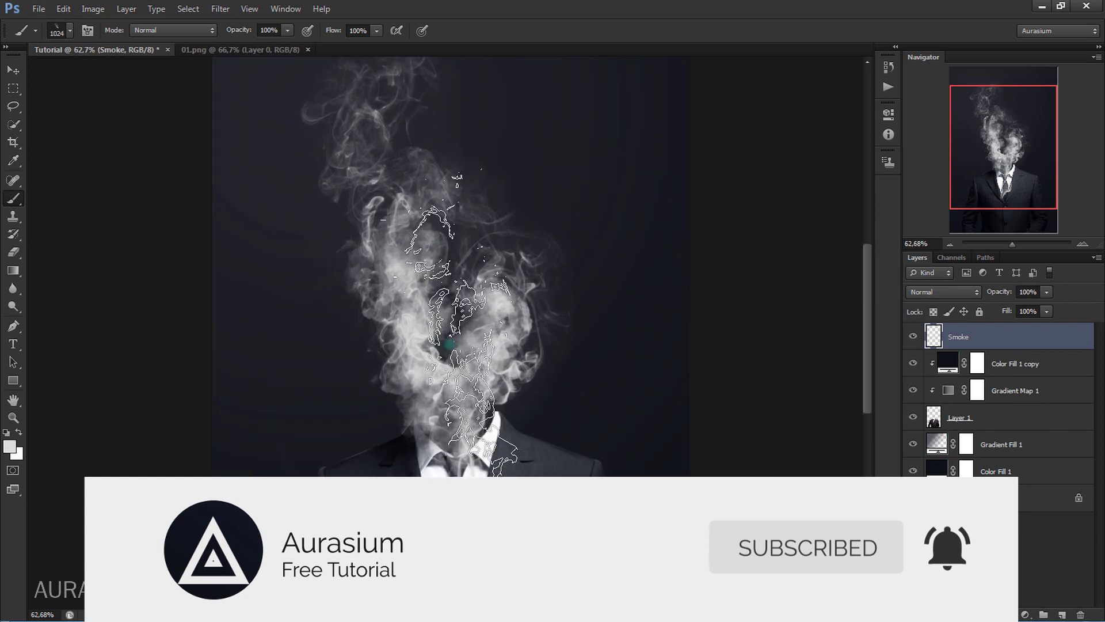
{"action": "left_click_drag", "start_coordinate": [477, 398], "coordinate": [330, 428]}
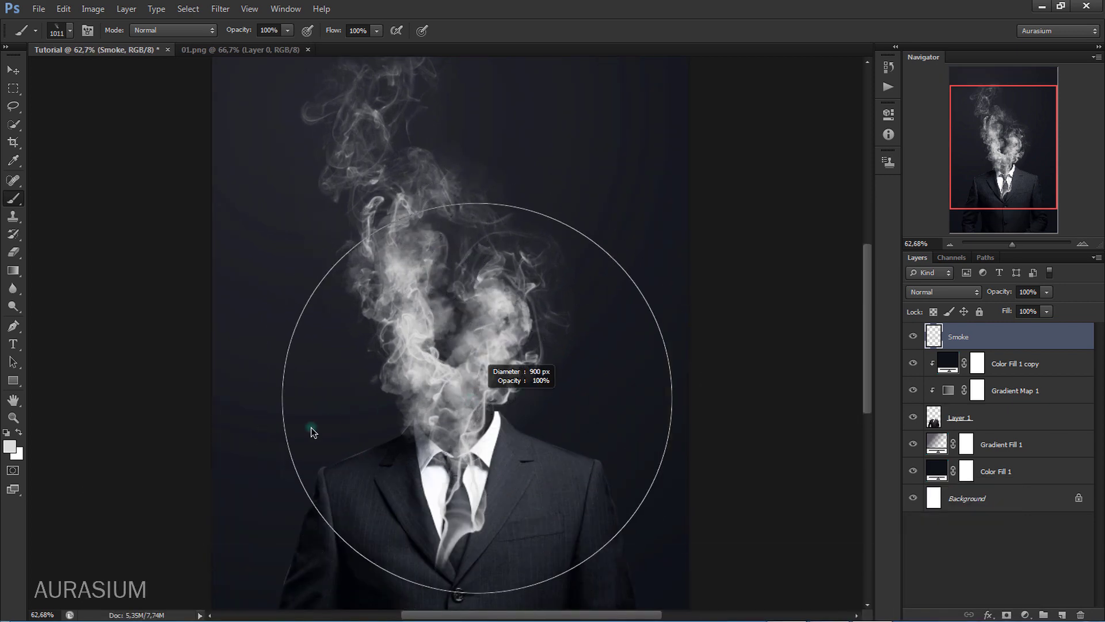
{"action": "scroll", "coordinate": [330, 428], "scroll_direction": "up", "scroll_amount": 2}
{"action": "scroll", "coordinate": [368, 420], "scroll_direction": "up", "scroll_amount": 3}
{"action": "scroll", "coordinate": [372, 449], "scroll_direction": "up", "scroll_amount": 3}
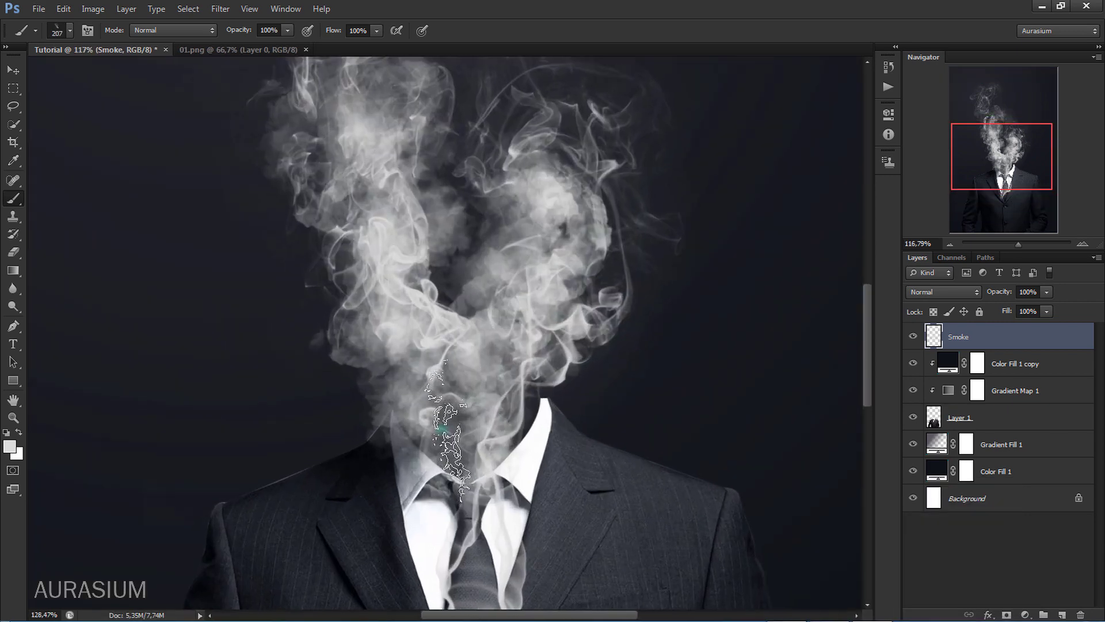
{"action": "scroll", "coordinate": [412, 425], "scroll_direction": "up", "scroll_amount": 3}
{"action": "mouse_move", "coordinate": [413, 425]}
{"action": "left_mouse_down"}
{"action": "mouse_move", "coordinate": [481, 454]}
{"action": "mouse_move", "coordinate": [544, 440]}
{"action": "mouse_move", "coordinate": [564, 461]}
{"action": "mouse_move", "coordinate": [567, 368]}
{"action": "mouse_move", "coordinate": [553, 334]}
{"action": "mouse_move", "coordinate": [526, 371]}
{"action": "mouse_move", "coordinate": [443, 414]}
{"action": "mouse_move", "coordinate": [383, 397]}
{"action": "mouse_move", "coordinate": [380, 405]}
{"action": "left_mouse_up"}
{"action": "scroll", "coordinate": [444, 403], "scroll_direction": "down", "scroll_amount": 1}
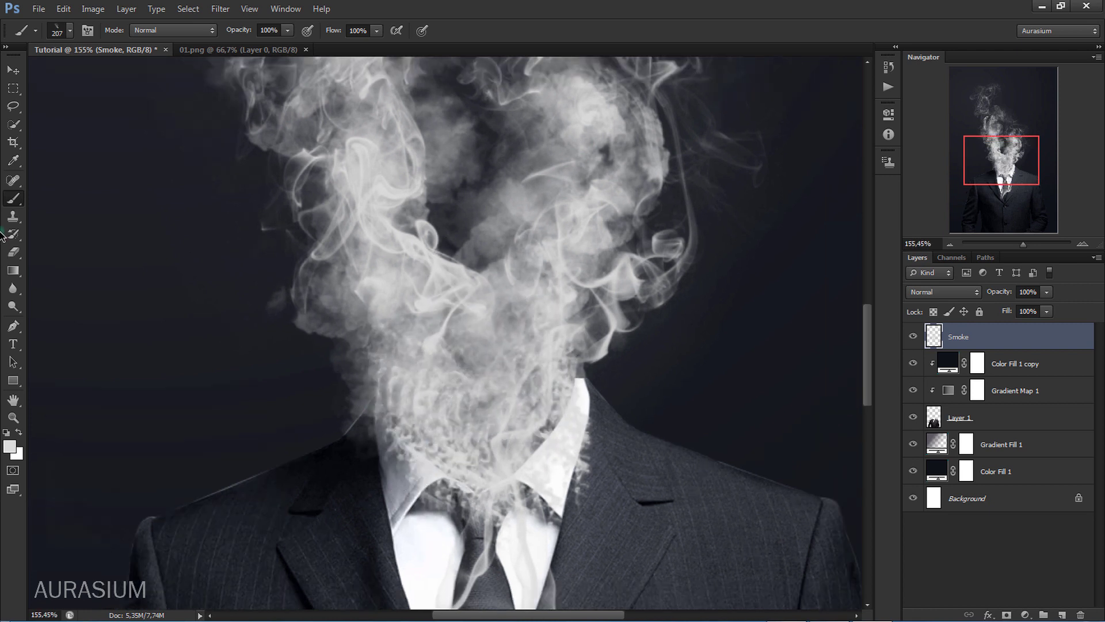
With a soft round Eraser tip, erase the smoke covering the tie.
{"action": "left_click", "coordinate": [13, 250]}
{"action": "left_click", "coordinate": [70, 32]}
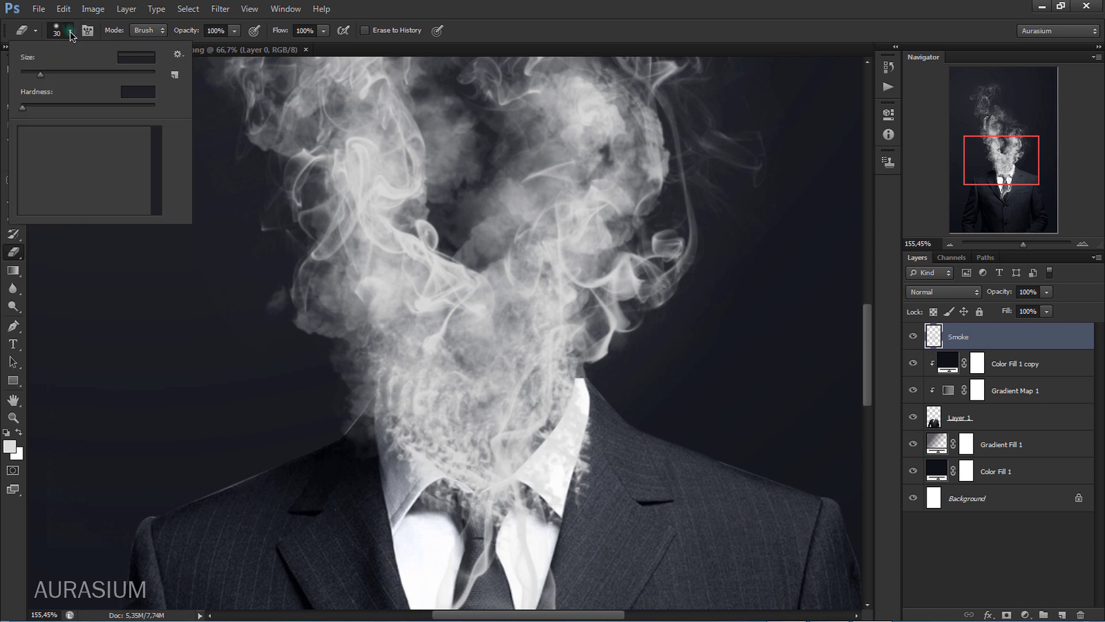
{"action": "left_click_drag", "start_coordinate": [156, 199], "coordinate": [154, 140]}
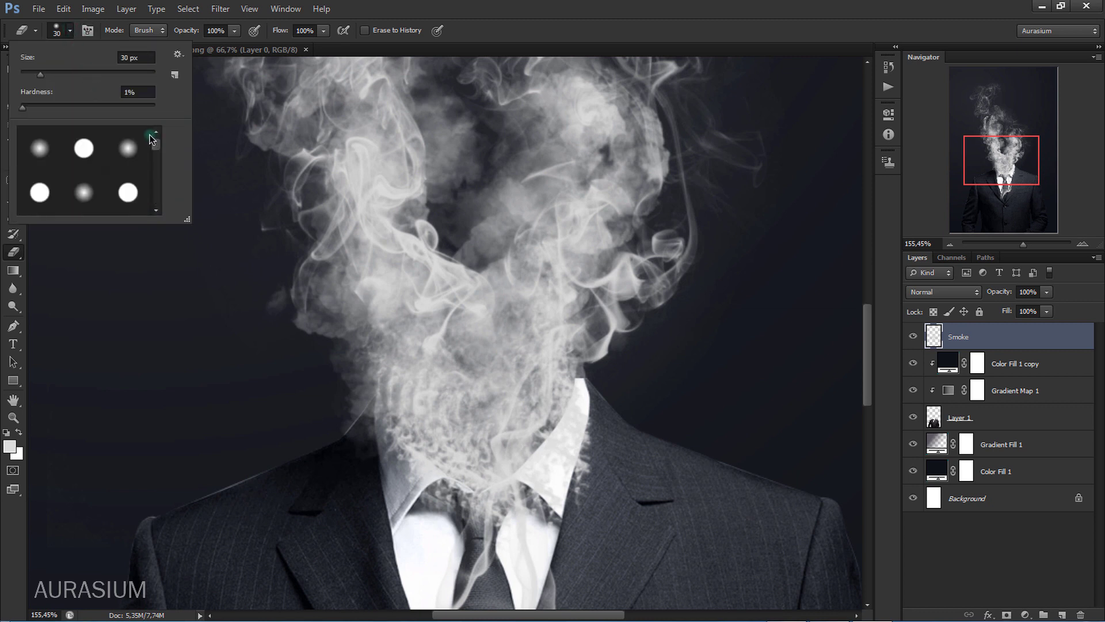
{"action": "left_click", "coordinate": [70, 32]}
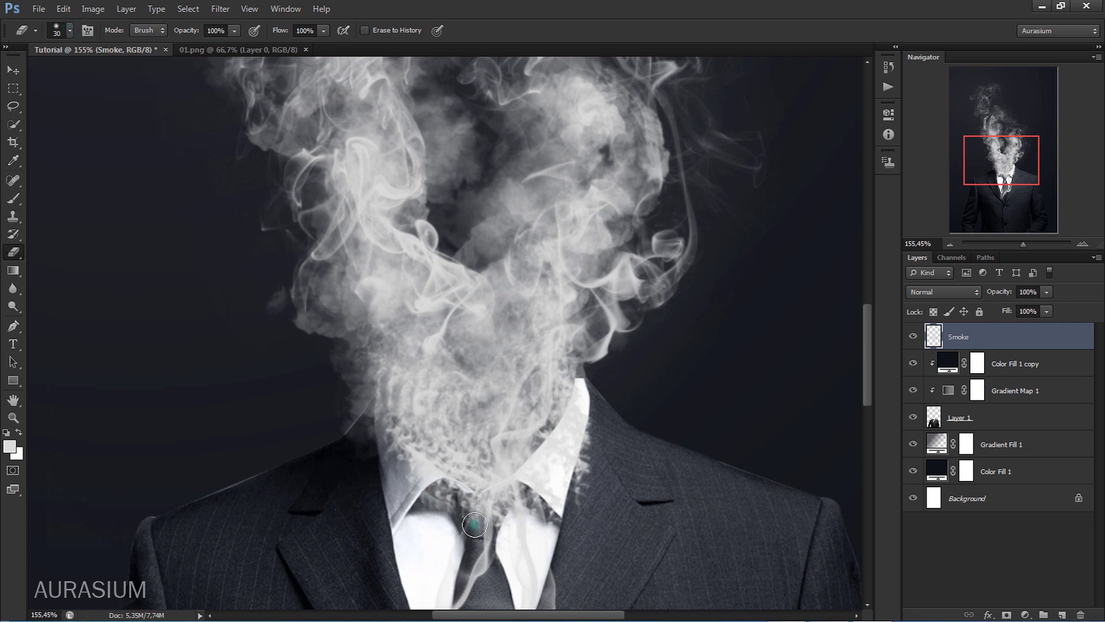
{"action": "left_click_drag", "start_coordinate": [473, 563], "coordinate": [586, 601]}
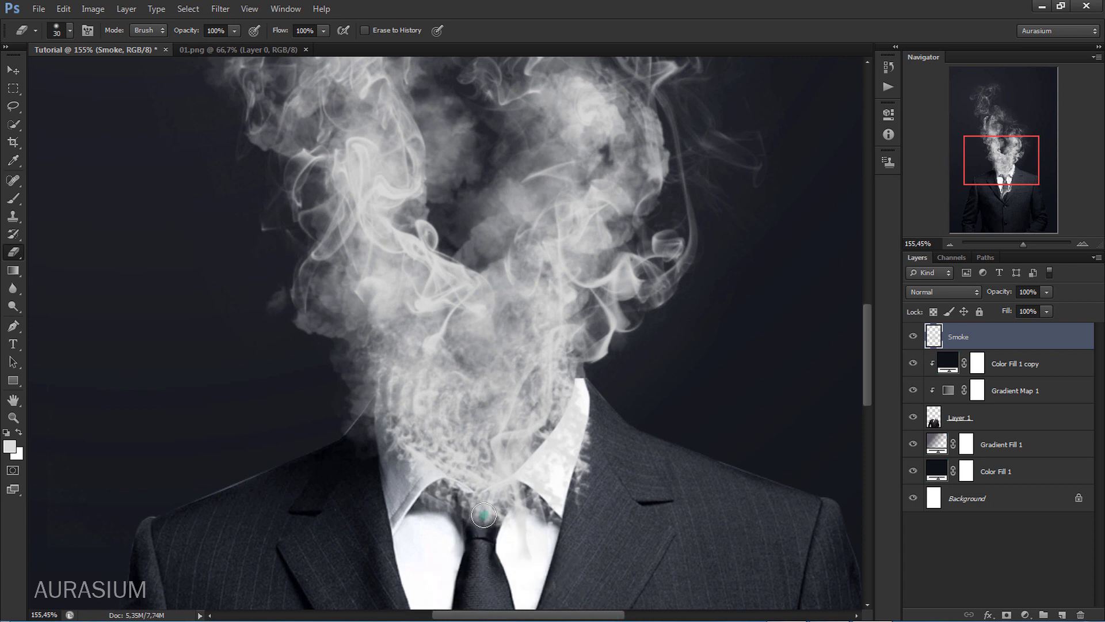
Resize the eraser to 42 px and clear smoke from the tie knot and collars.
{"action": "scroll", "coordinate": [487, 524], "scroll_direction": "down", "scroll_amount": 1}
{"action": "scroll", "coordinate": [507, 558], "scroll_direction": "down", "scroll_amount": 1}
{"action": "scroll", "coordinate": [525, 585], "scroll_direction": "down", "scroll_amount": 1}
{"action": "scroll", "coordinate": [533, 594], "scroll_direction": "down", "scroll_amount": 1}
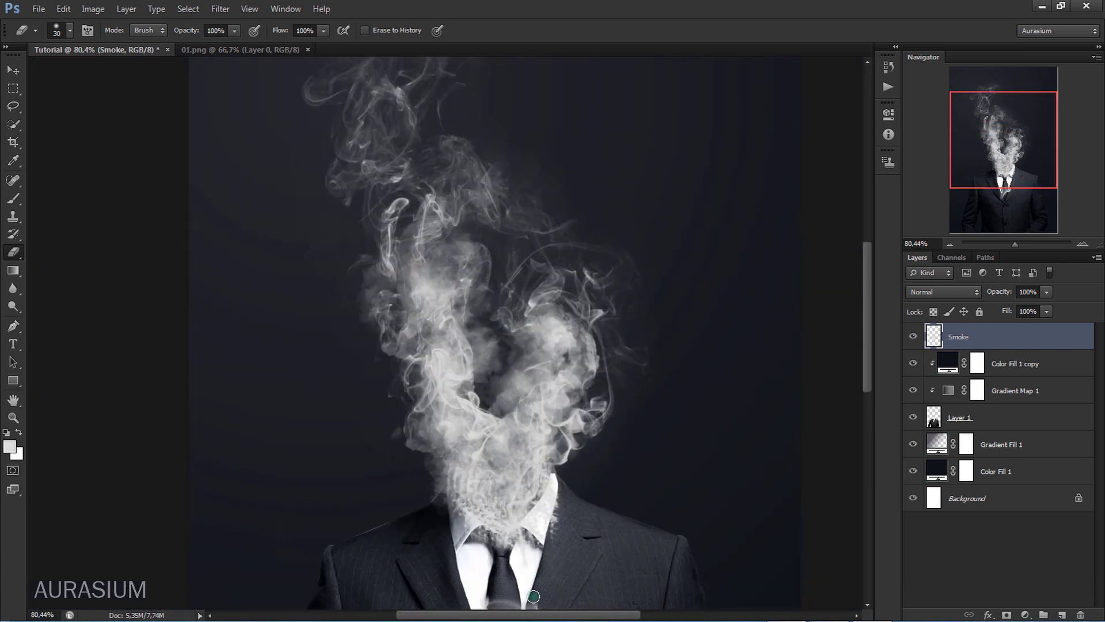
{"action": "scroll", "coordinate": [528, 550], "scroll_direction": "up", "scroll_amount": 1}
{"action": "scroll", "coordinate": [494, 518], "scroll_direction": "up", "scroll_amount": 1}
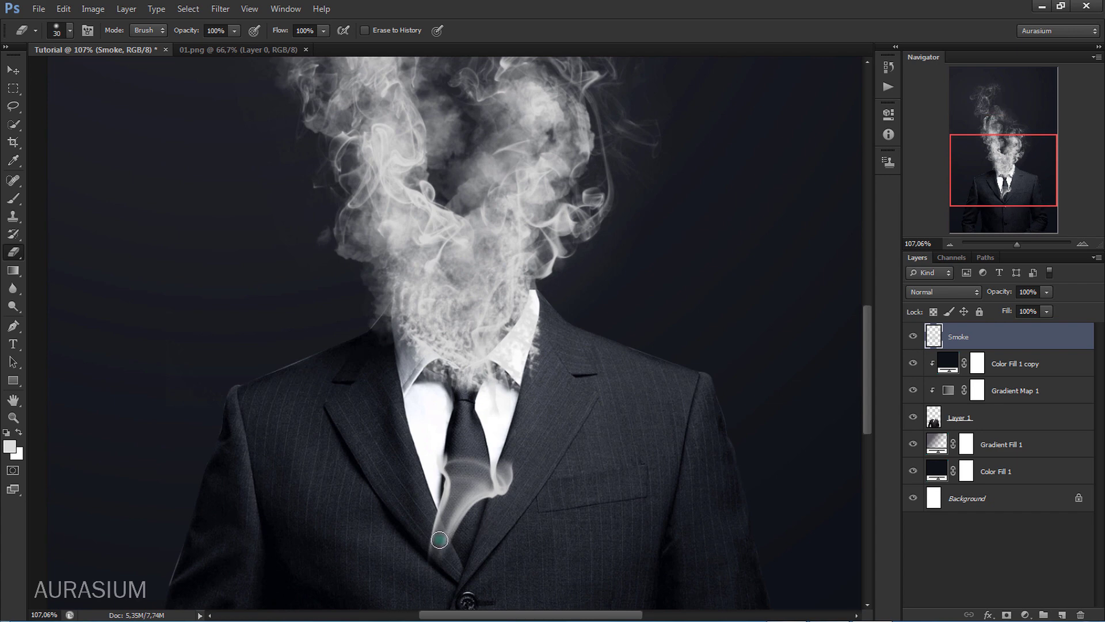
{"action": "mouse_move", "coordinate": [439, 540]}
{"action": "left_mouse_down"}
{"action": "mouse_move", "coordinate": [551, 482]}
{"action": "mouse_move", "coordinate": [442, 462]}
{"action": "left_mouse_up"}
{"action": "scroll", "coordinate": [510, 363], "scroll_direction": "up", "scroll_amount": 2}
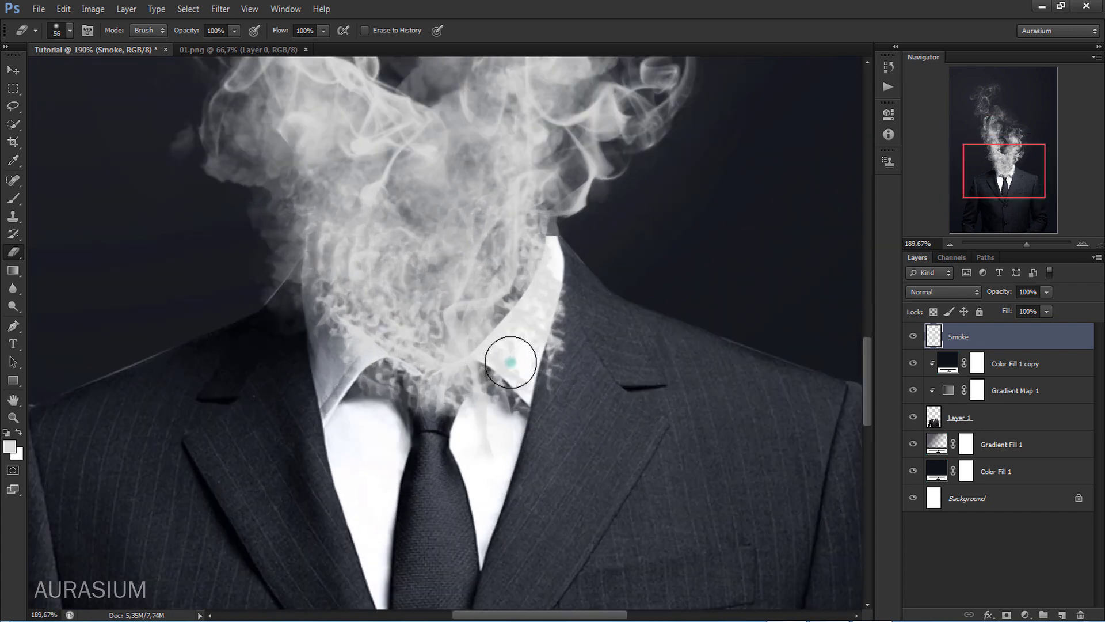
{"action": "mouse_move", "coordinate": [518, 364]}
{"action": "left_mouse_down"}
{"action": "mouse_move", "coordinate": [562, 313]}
{"action": "mouse_move", "coordinate": [566, 276]}
{"action": "left_mouse_up"}
{"action": "mouse_move", "coordinate": [473, 411]}
{"action": "left_mouse_down"}
{"action": "mouse_move", "coordinate": [513, 375]}
{"action": "mouse_move", "coordinate": [419, 389]}
{"action": "mouse_move", "coordinate": [487, 369]}
{"action": "left_mouse_up"}
{"action": "mouse_move", "coordinate": [424, 406]}
{"action": "left_mouse_down"}
{"action": "mouse_move", "coordinate": [321, 356]}
{"action": "mouse_move", "coordinate": [385, 387]}
{"action": "left_mouse_up"}
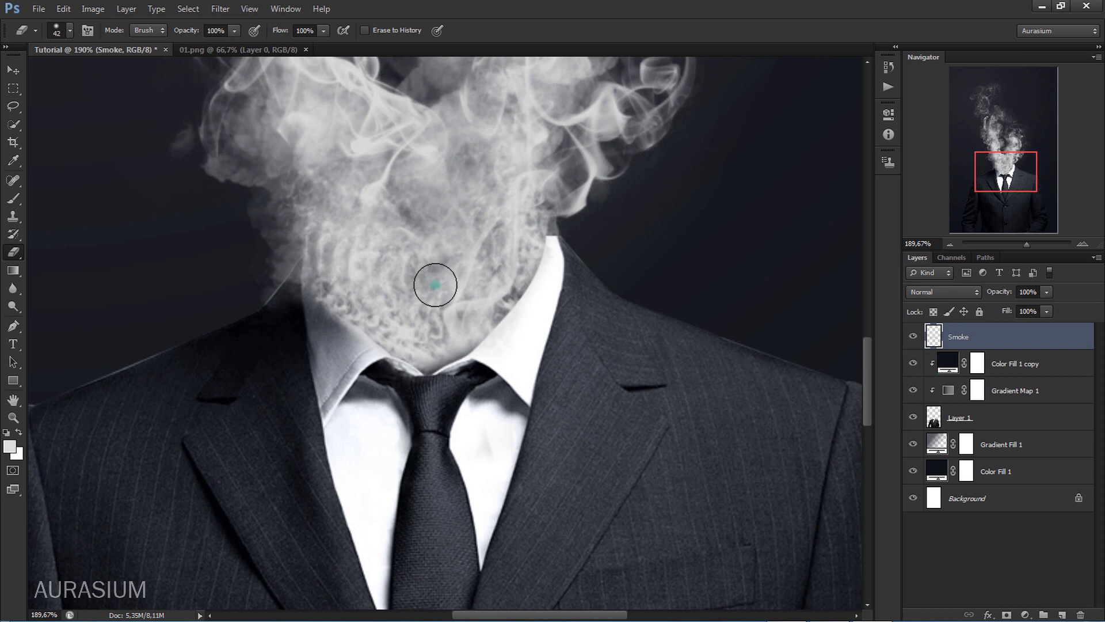
{"action": "key", "text": "ctrl+0"}
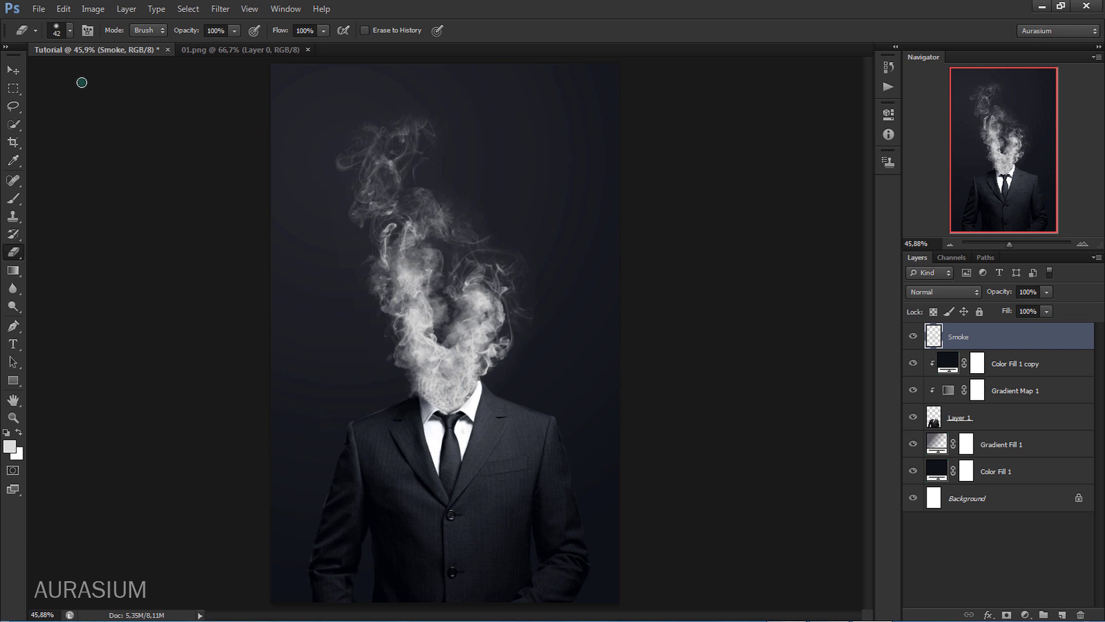
Add a Color Lookup layer using NightFromDay.CUBE and lower its opacity to 19%.
{"action": "left_click", "coordinate": [17, 74]}
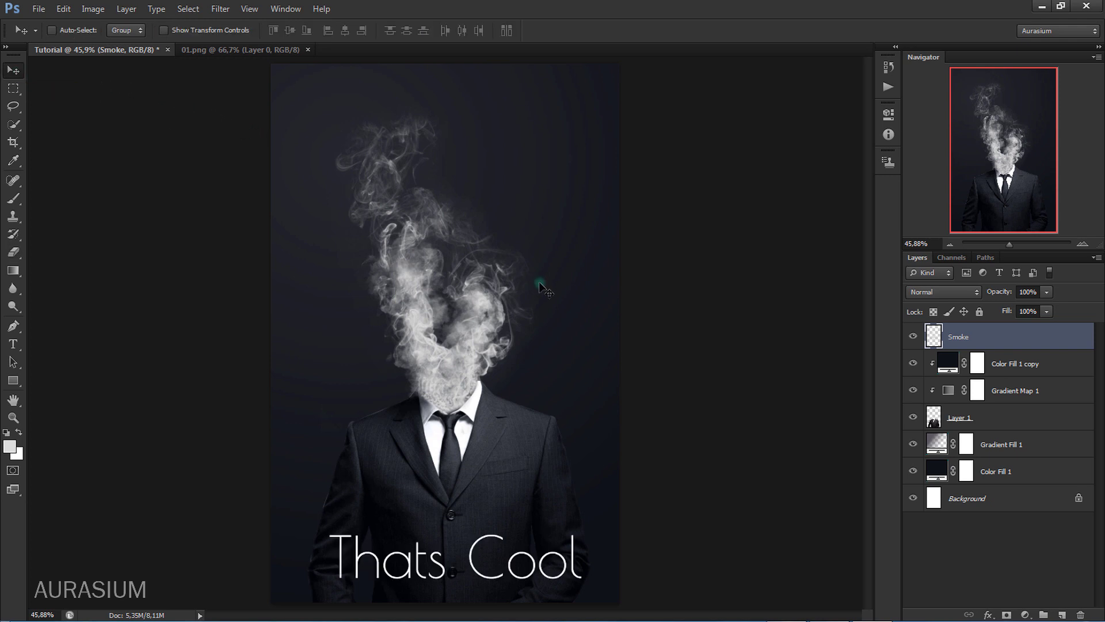
{"action": "left_click", "coordinate": [1020, 614]}
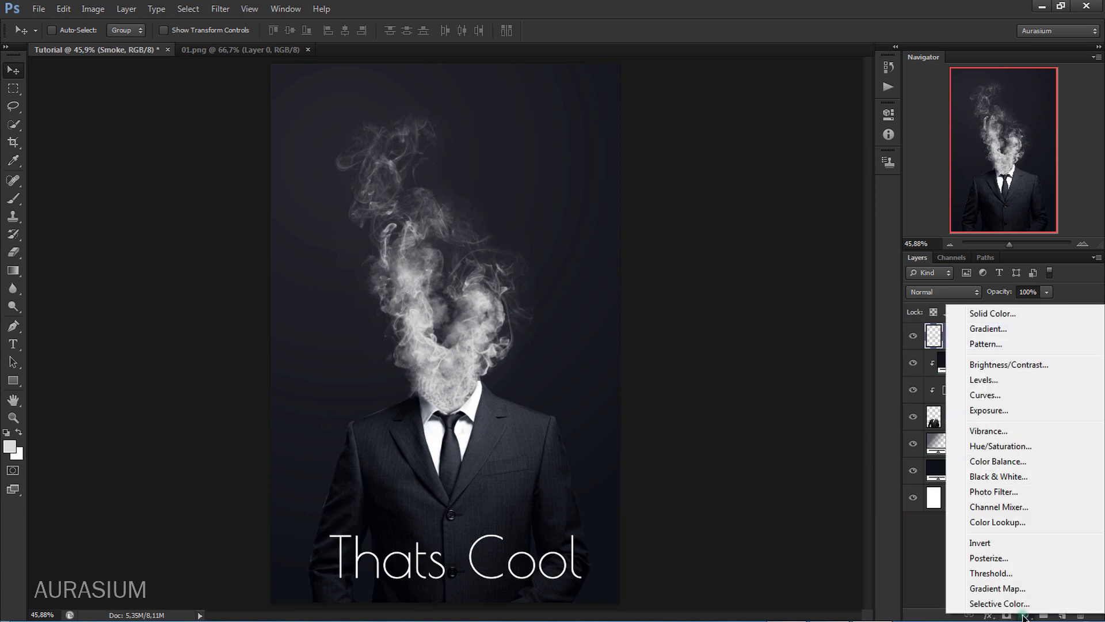
{"action": "left_click", "coordinate": [996, 520]}
{"action": "left_click", "coordinate": [829, 151]}
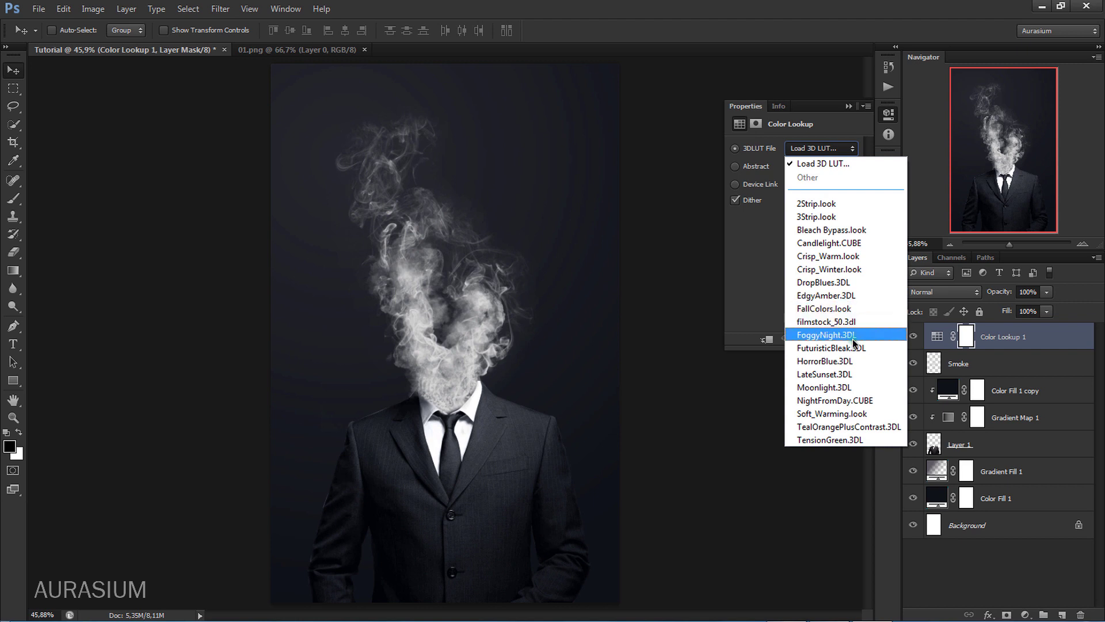
{"action": "left_click", "coordinate": [851, 401]}
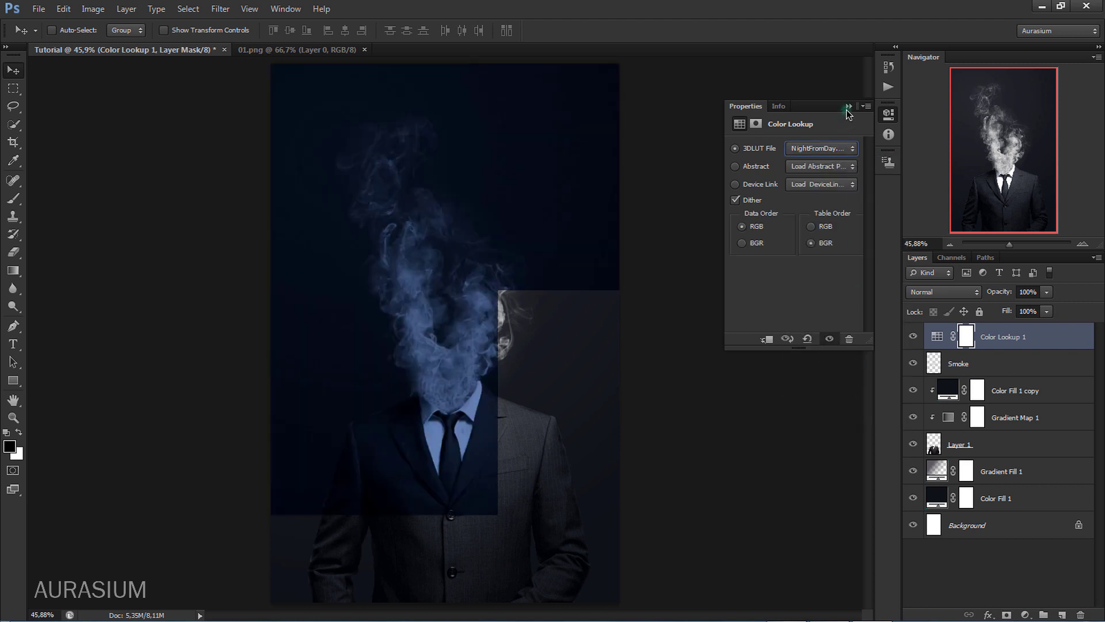
{"action": "left_click", "coordinate": [848, 107]}
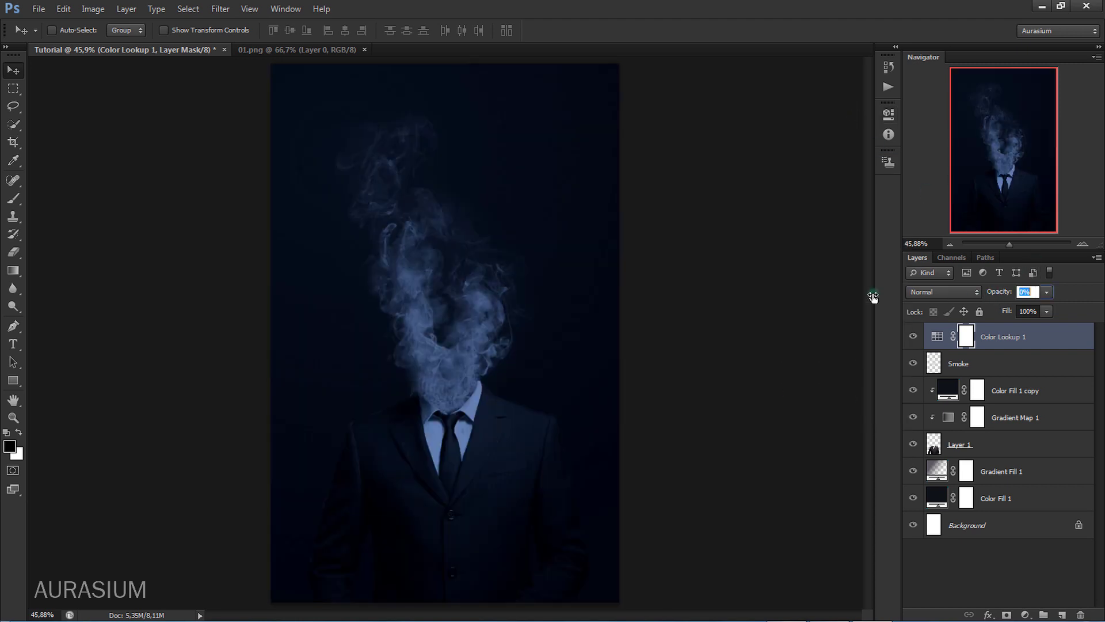
{"action": "left_click_drag", "start_coordinate": [873, 297], "coordinate": [886, 300]}
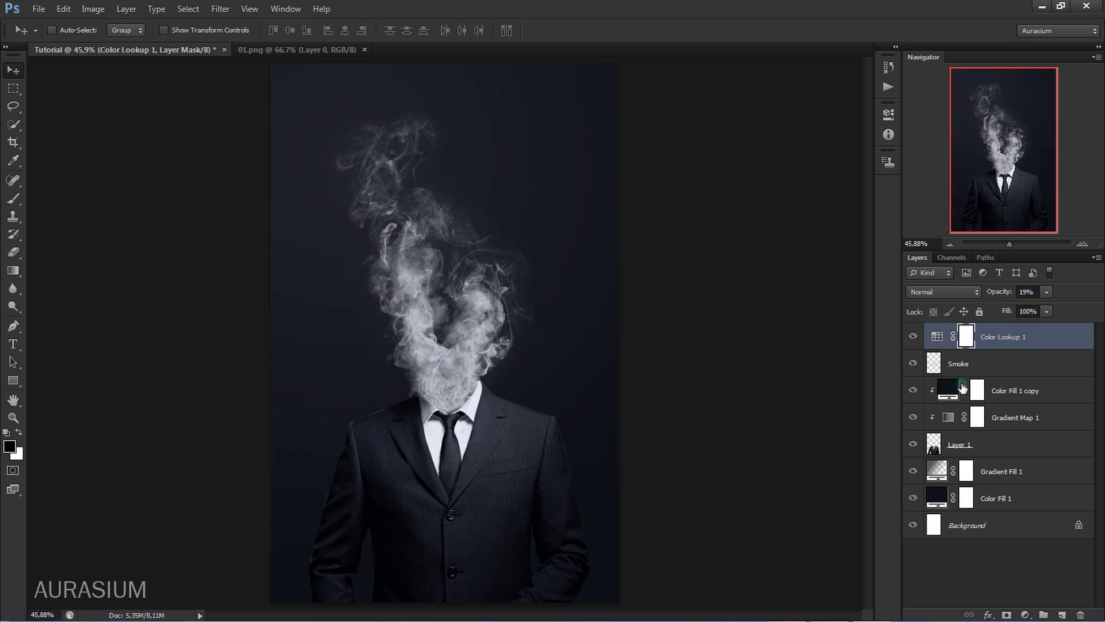
{"action": "left_click", "coordinate": [1025, 615]}
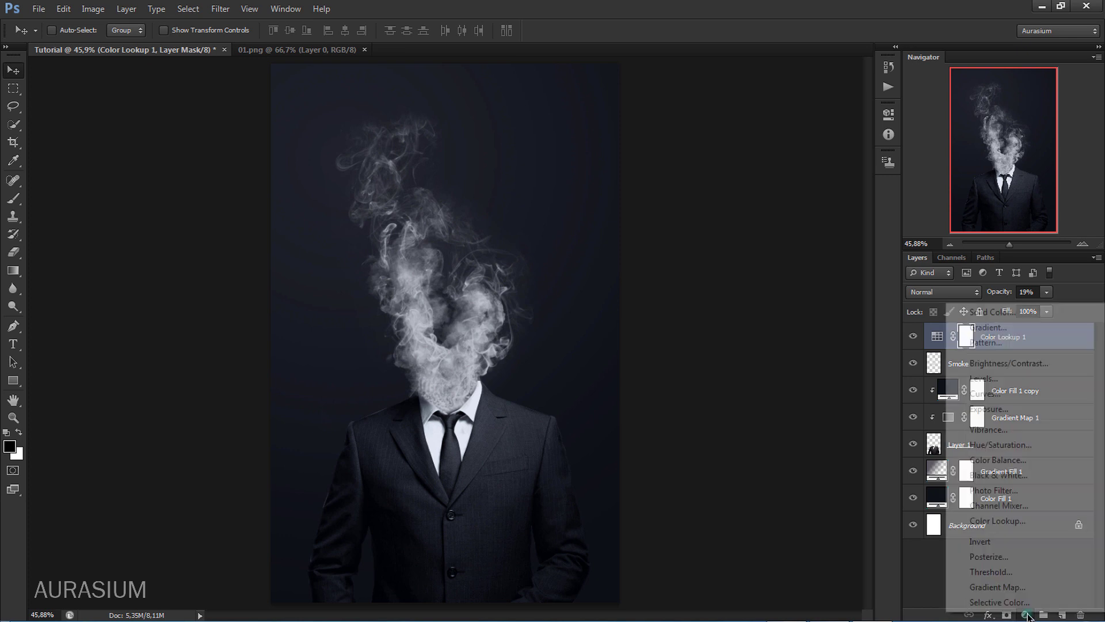
Add a pure black Solid Color fill layer and target its mask.
{"action": "left_click", "coordinate": [1003, 311]}
{"action": "left_click_drag", "start_coordinate": [579, 208], "coordinate": [415, 339]}
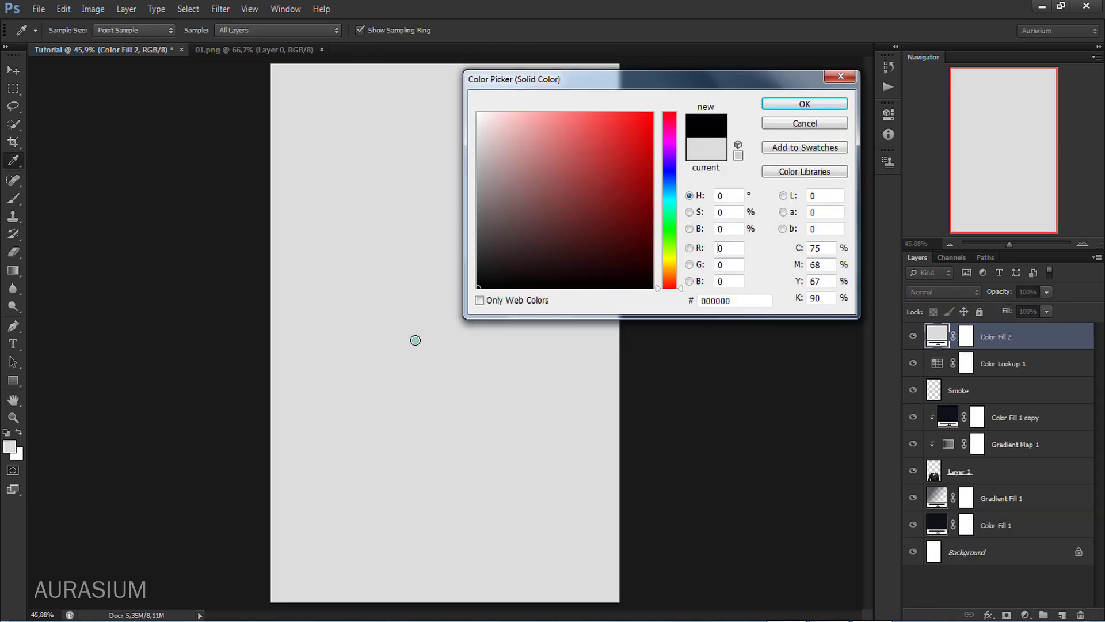
{"action": "left_click", "coordinate": [800, 105]}
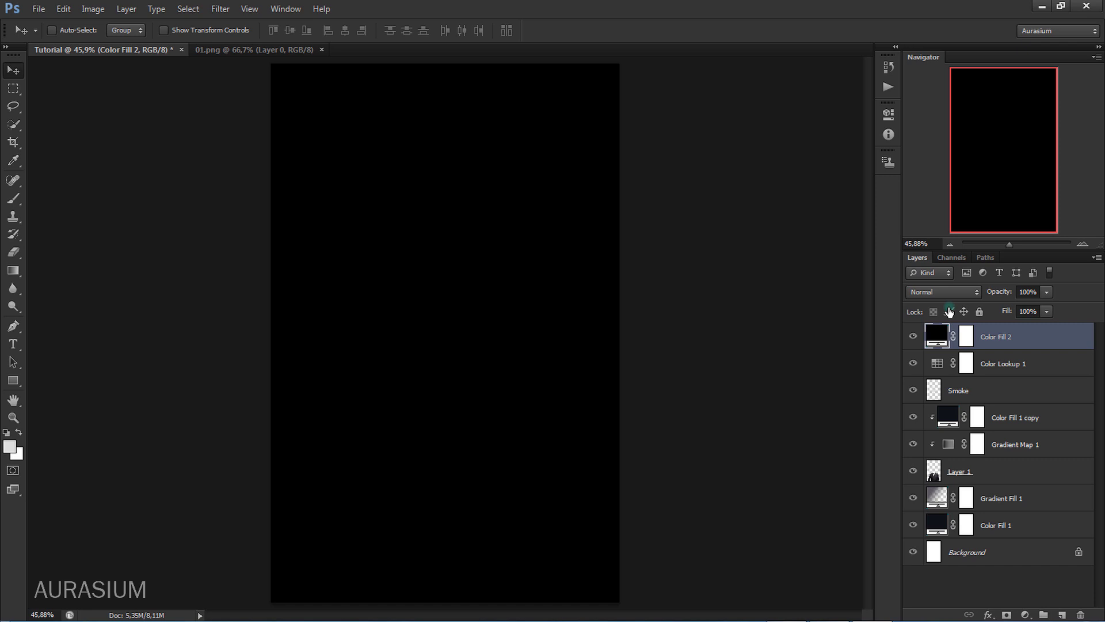
{"action": "left_click", "coordinate": [967, 335]}
Draw an elliptical selection centred over the smoke-headed figure.
{"action": "left_click_drag", "start_coordinate": [19, 92], "coordinate": [57, 101]}
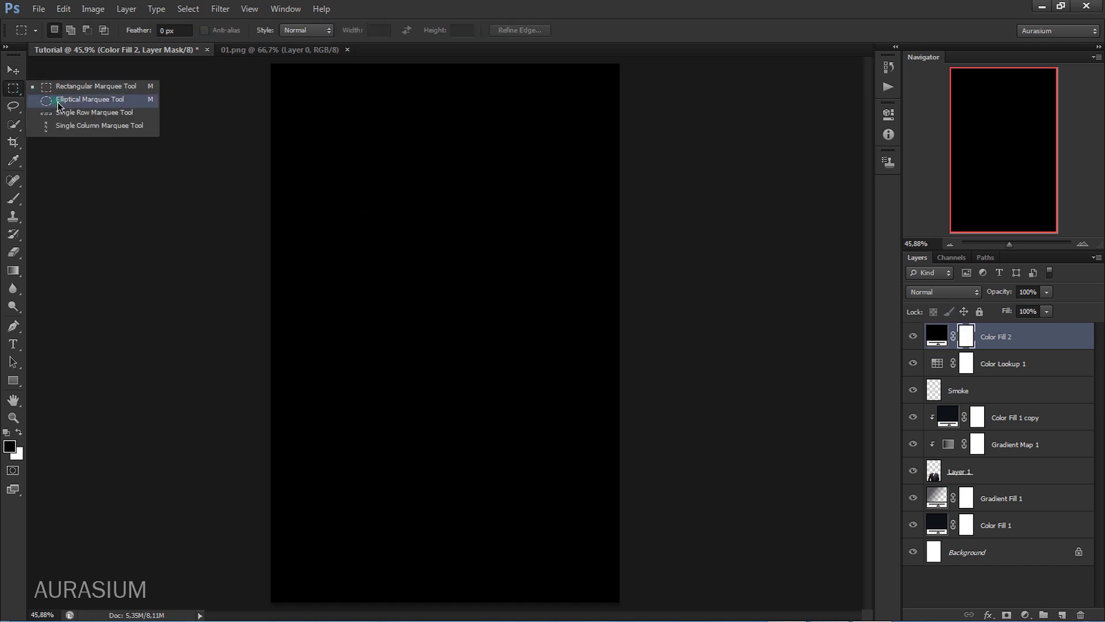
{"action": "left_click_drag", "start_coordinate": [385, 77], "coordinate": [580, 567]}
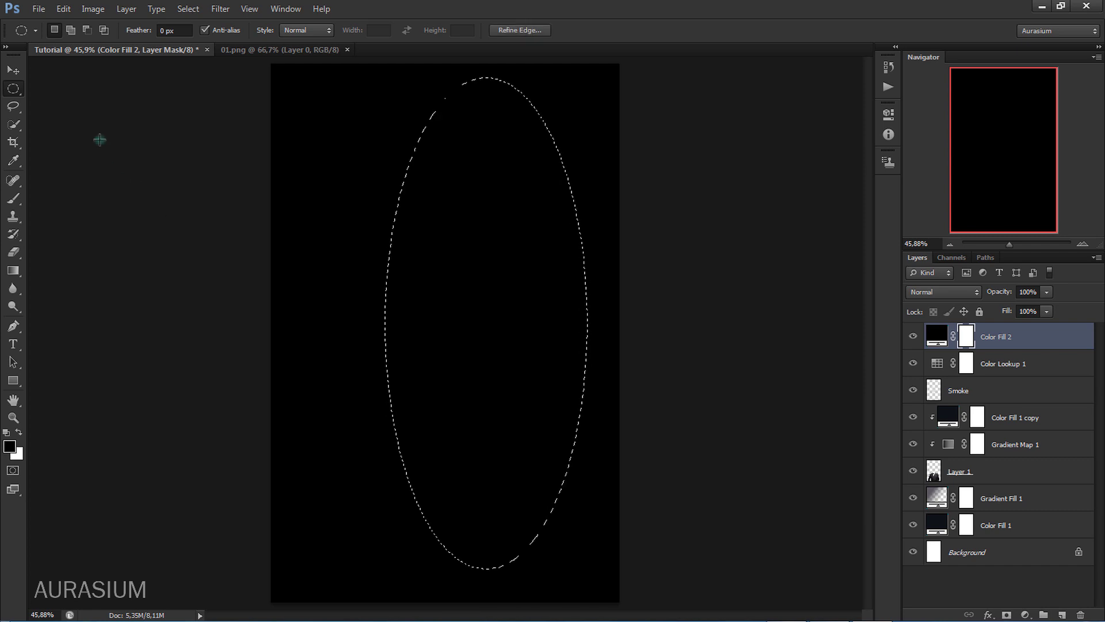
{"action": "left_click", "coordinate": [13, 70]}
{"action": "left_click_drag", "start_coordinate": [504, 306], "coordinate": [465, 317]}
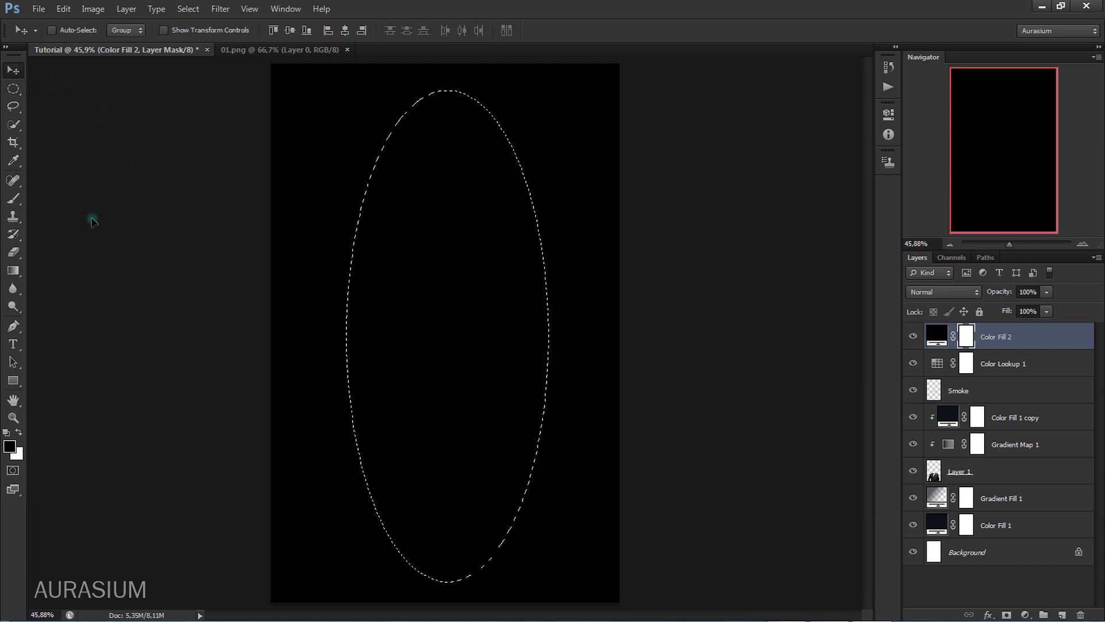
Paint black inside the oval on the mask with a hard round brush.
{"action": "left_click", "coordinate": [14, 198]}
{"action": "left_click", "coordinate": [70, 30]}
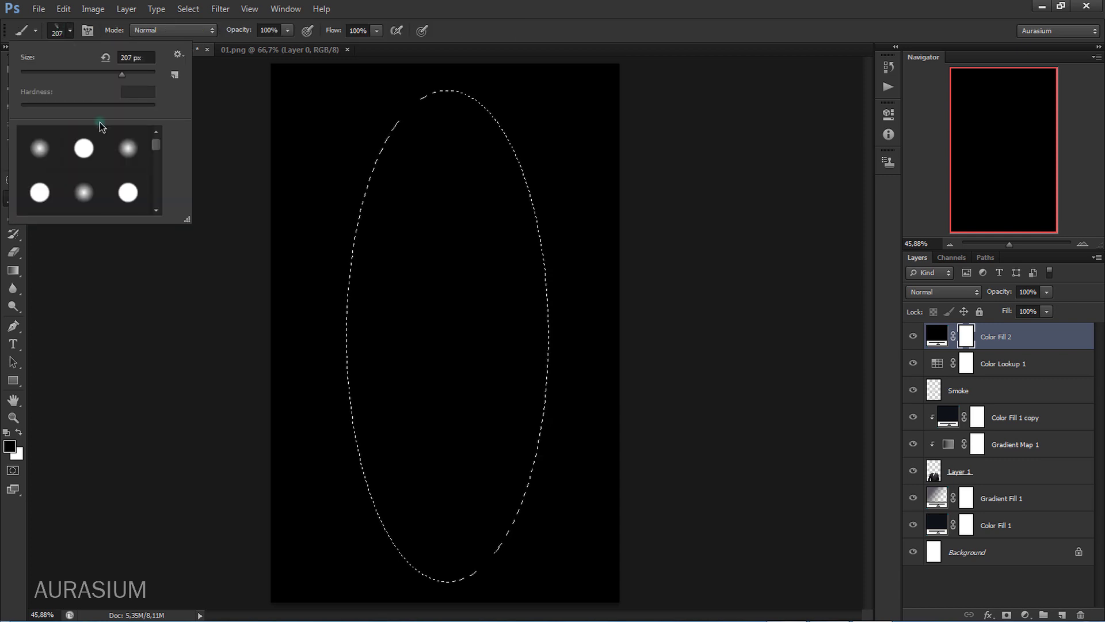
{"action": "left_click", "coordinate": [83, 148]}
{"action": "left_click", "coordinate": [69, 30]}
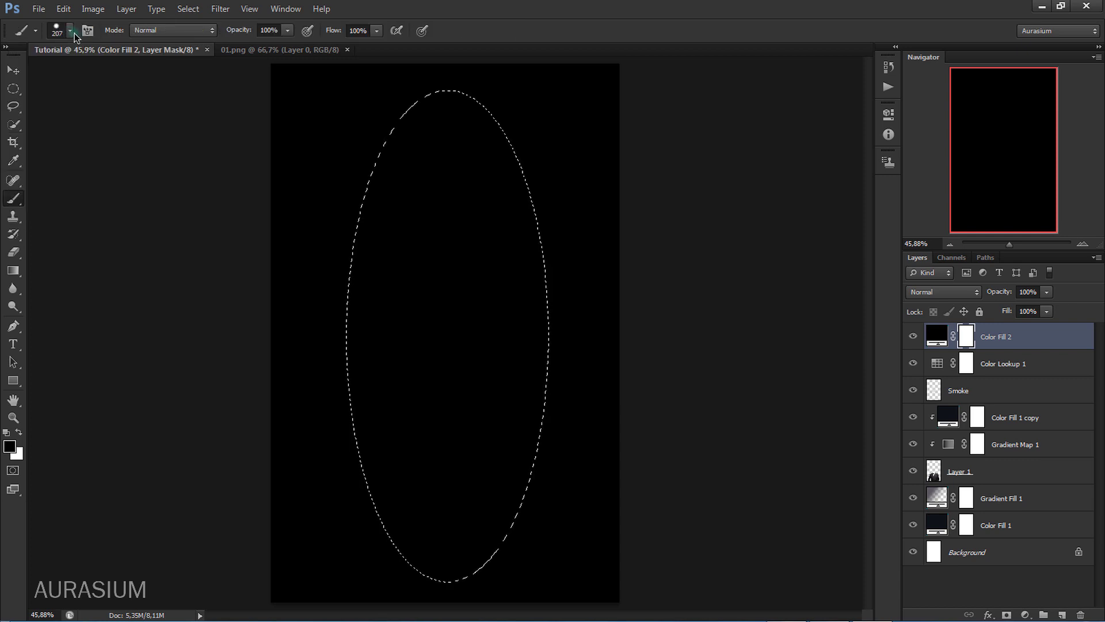
{"action": "mouse_move", "coordinate": [413, 125]}
{"action": "left_mouse_down"}
{"action": "mouse_move", "coordinate": [424, 115]}
{"action": "mouse_move", "coordinate": [350, 510]}
{"action": "mouse_move", "coordinate": [422, 580]}
{"action": "mouse_move", "coordinate": [512, 567]}
{"action": "mouse_move", "coordinate": [552, 299]}
{"action": "mouse_move", "coordinate": [447, 422]}
{"action": "mouse_move", "coordinate": [409, 241]}
{"action": "mouse_move", "coordinate": [408, 435]}
{"action": "mouse_move", "coordinate": [494, 353]}
{"action": "mouse_move", "coordinate": [501, 154]}
{"action": "mouse_move", "coordinate": [452, 69]}
{"action": "mouse_move", "coordinate": [451, 106]}
{"action": "left_mouse_up"}
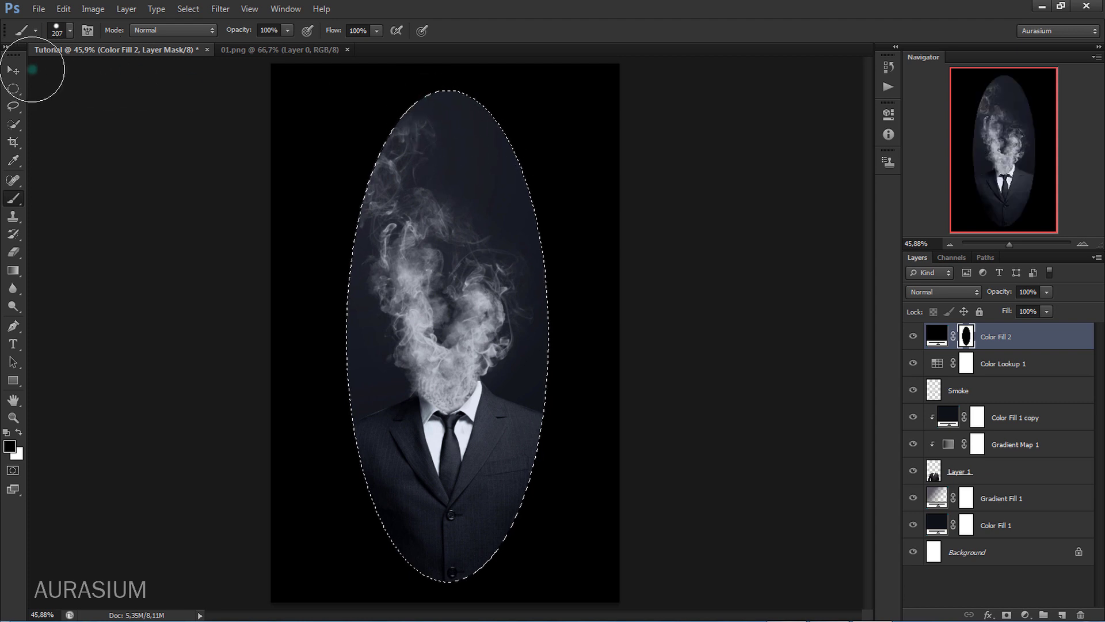
Feather the Color Fill 2 mask to 172,3 px and set the layer opacity to 43%.
{"action": "left_click", "coordinate": [18, 74]}
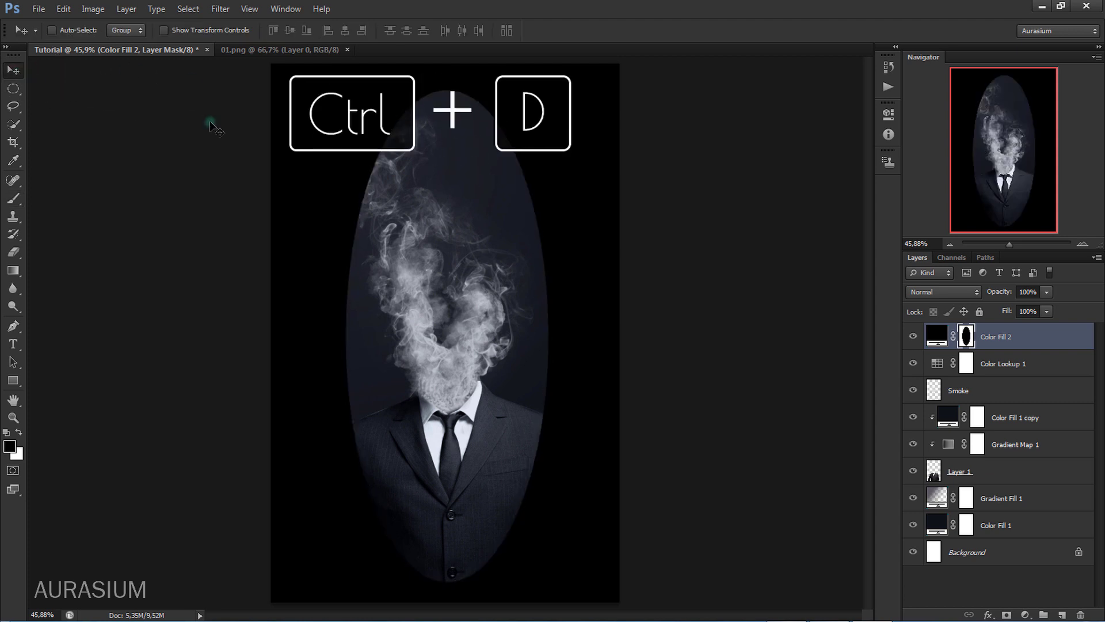
{"action": "double_click", "coordinate": [967, 337]}
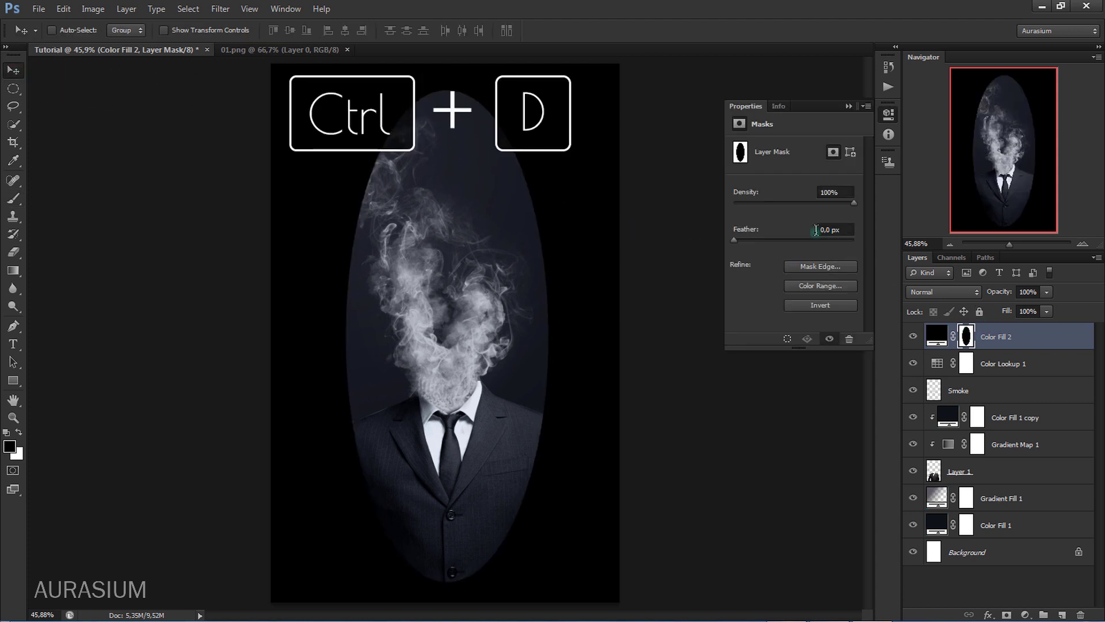
{"action": "left_click_drag", "start_coordinate": [806, 246], "coordinate": [828, 243]}
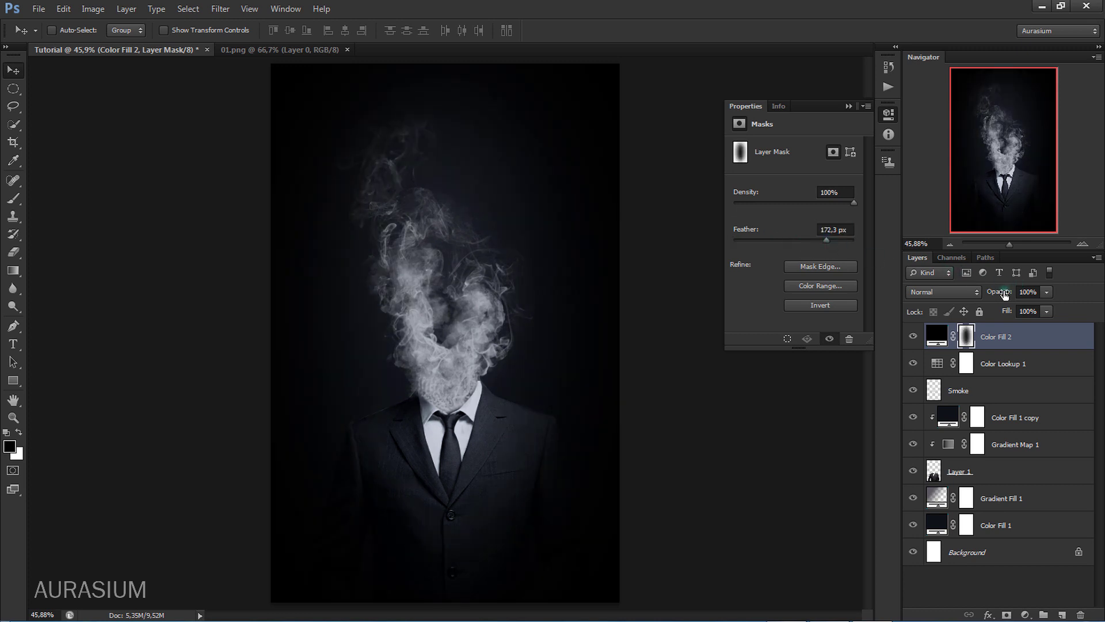
{"action": "key", "text": "Return"}
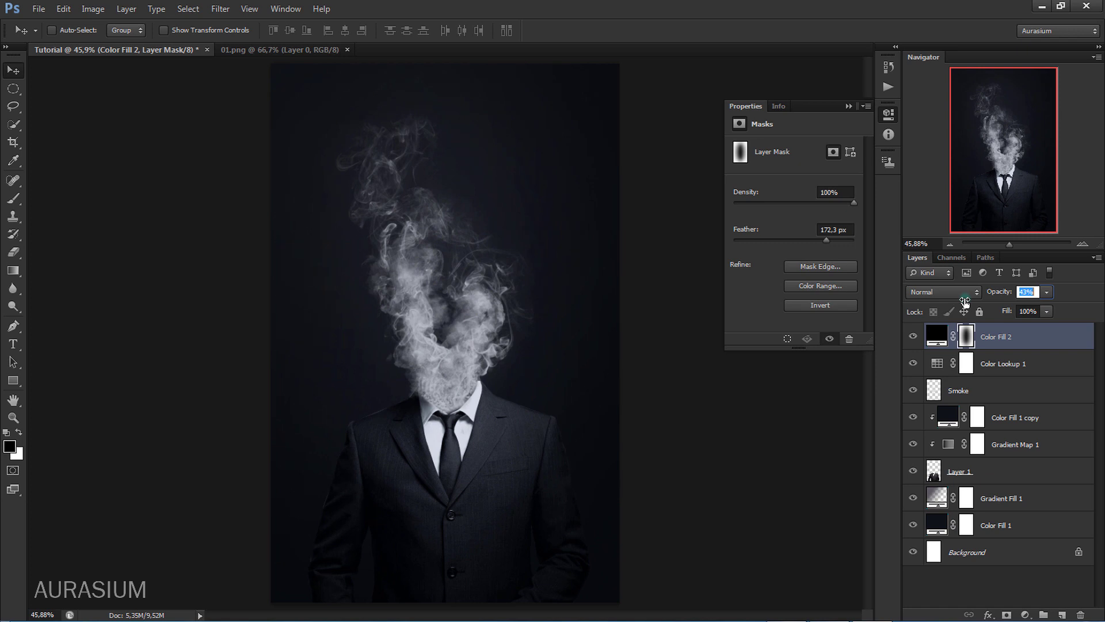
{"action": "left_click", "coordinate": [848, 107]}
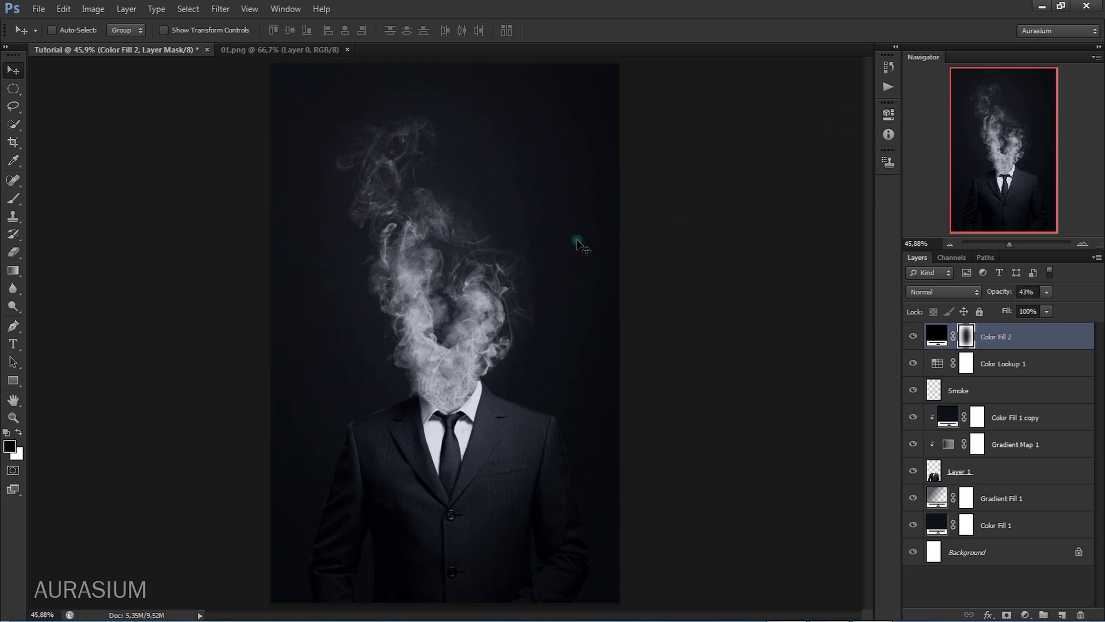